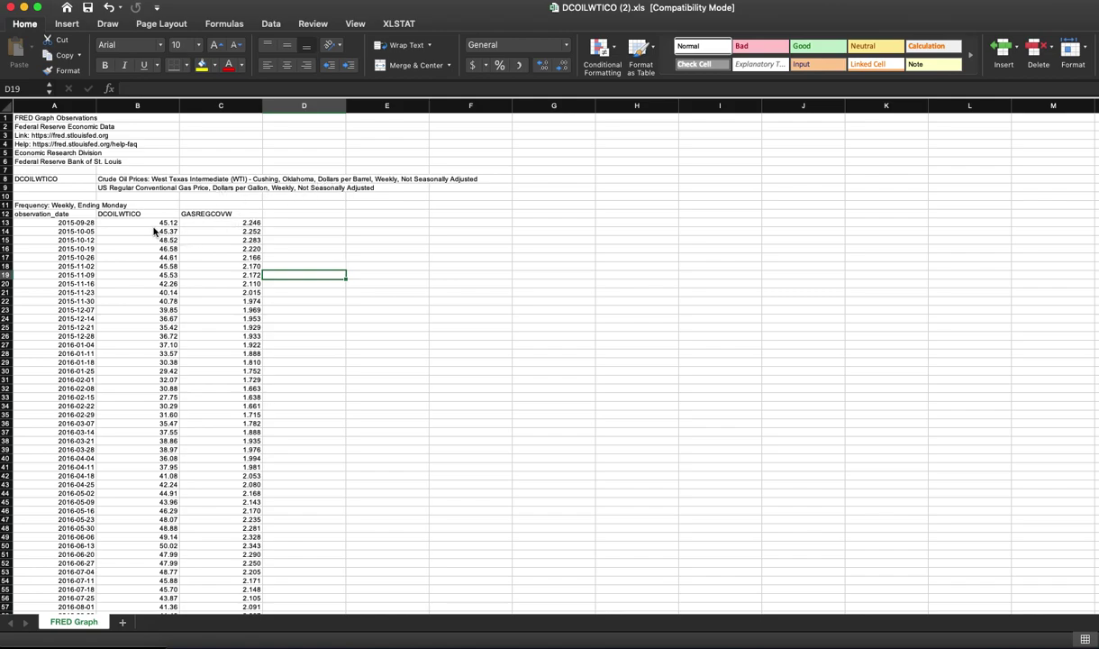
- Try inserting a line chart of the three data columns, then undo it
{"action": "left_click", "coordinate": [233, 224]}
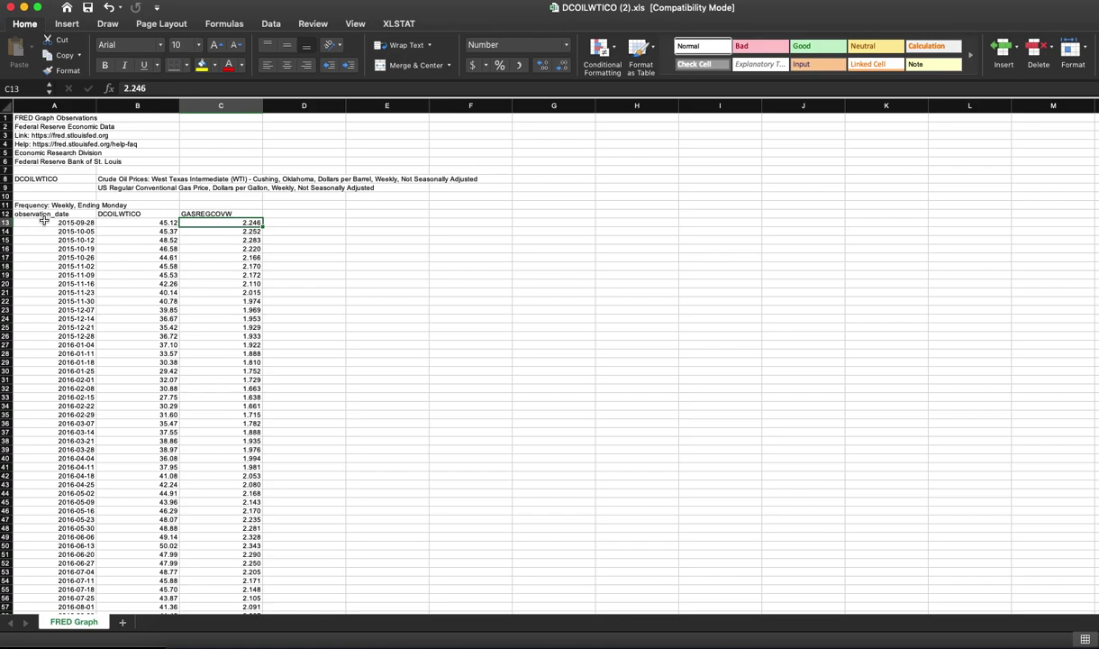
{"action": "left_click_drag", "start_coordinate": [43, 215], "coordinate": [193, 213]}
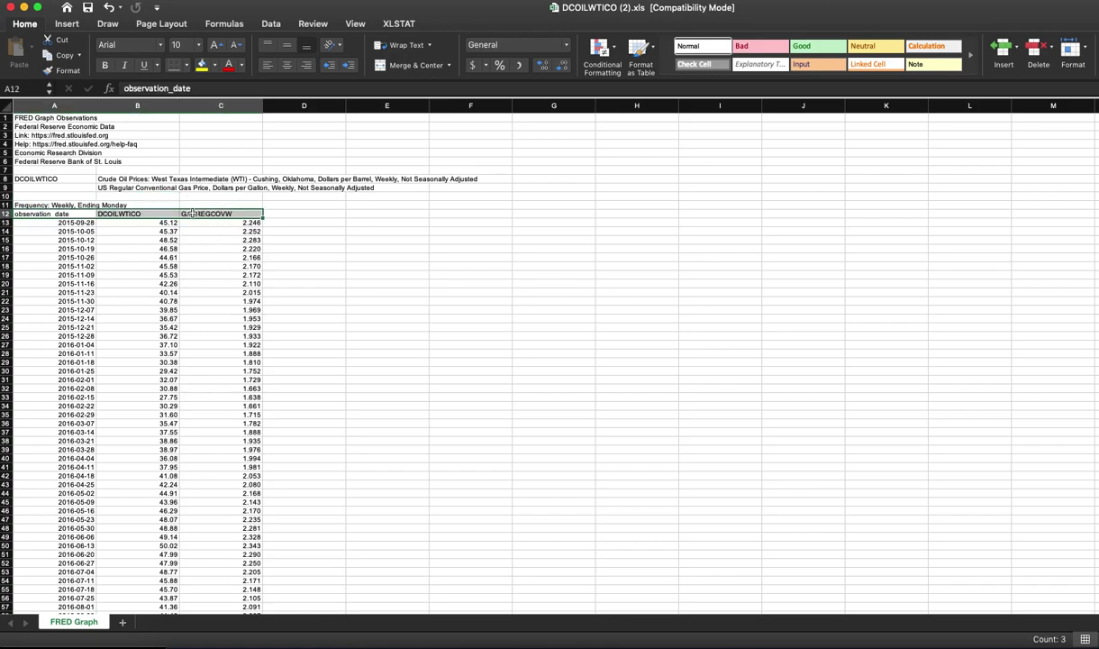
{"action": "key", "text": "super+shift+Down"}
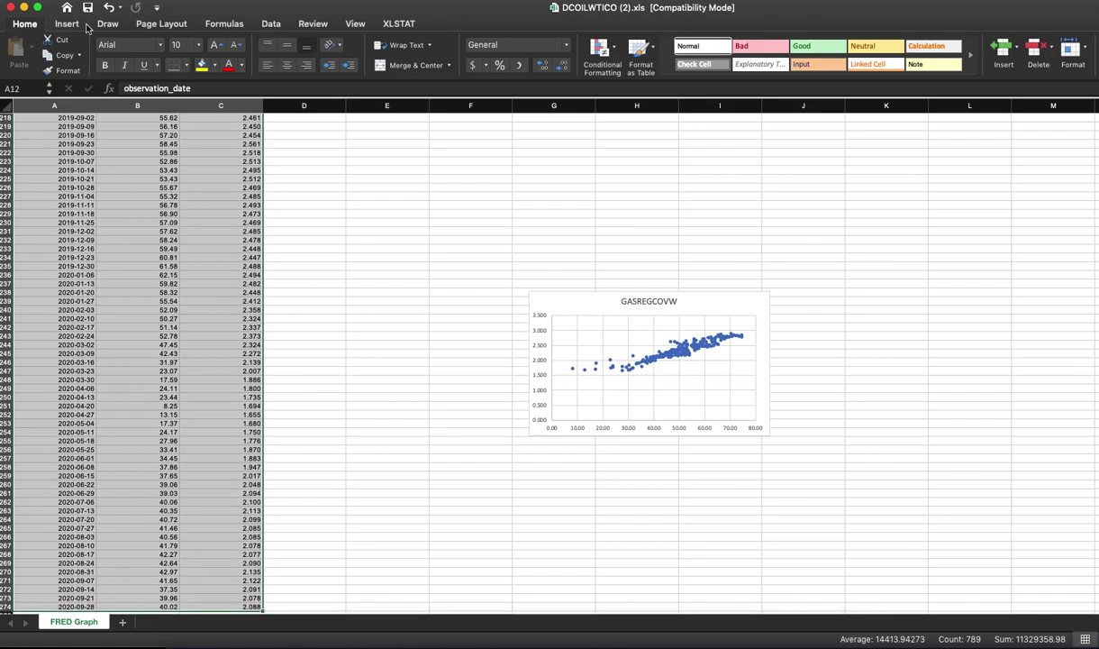
{"action": "left_click", "coordinate": [72, 25]}
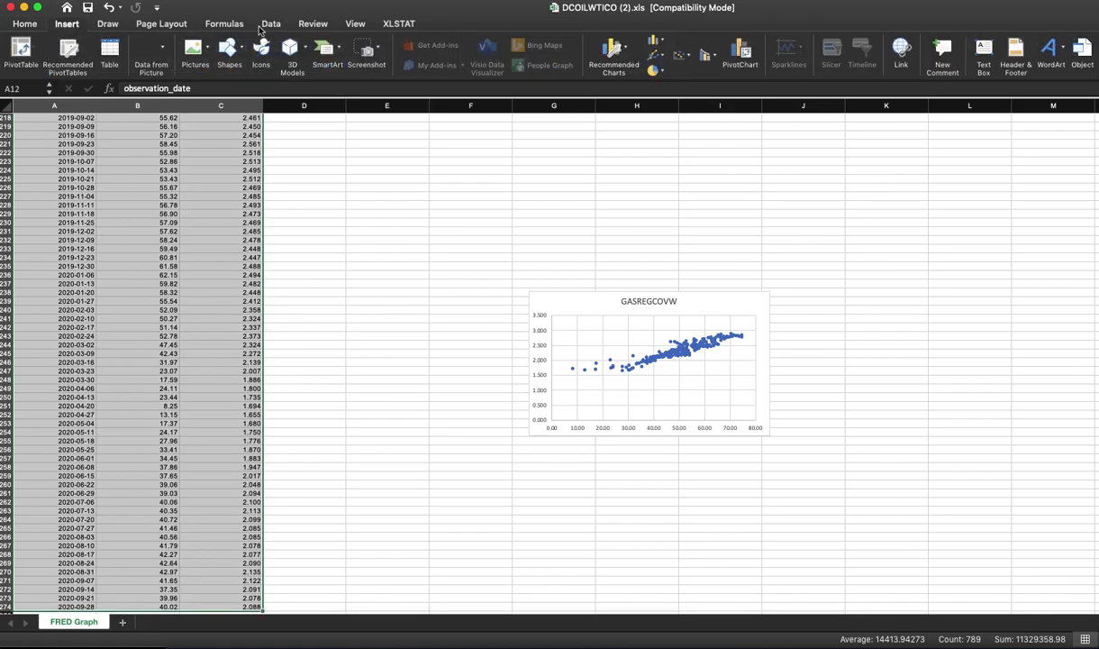
{"action": "left_click", "coordinate": [657, 56]}
{"action": "left_click", "coordinate": [665, 117]}
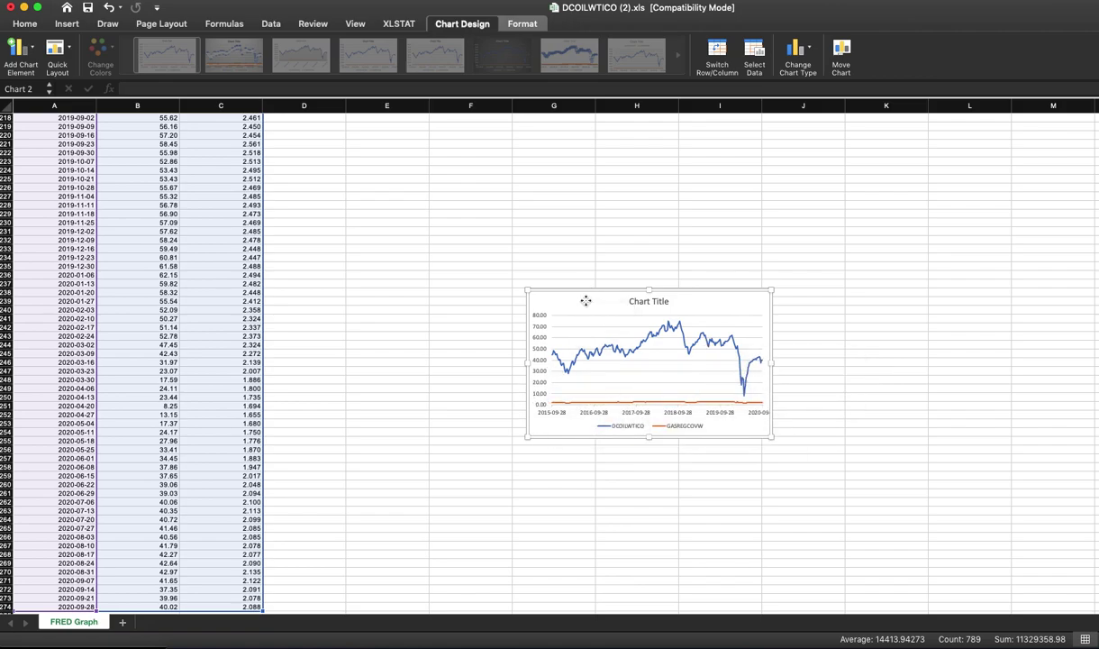
{"action": "key", "text": "super+z"}
{"action": "key", "text": "super+z"}
- Insert a plain scatter chart of the DCOILWTICO and GASREGCOVW data in B12:C274
{"action": "scroll", "coordinate": [334, 279], "scroll_direction": "up", "scroll_amount": 20}
{"action": "left_click", "coordinate": [163, 183]}
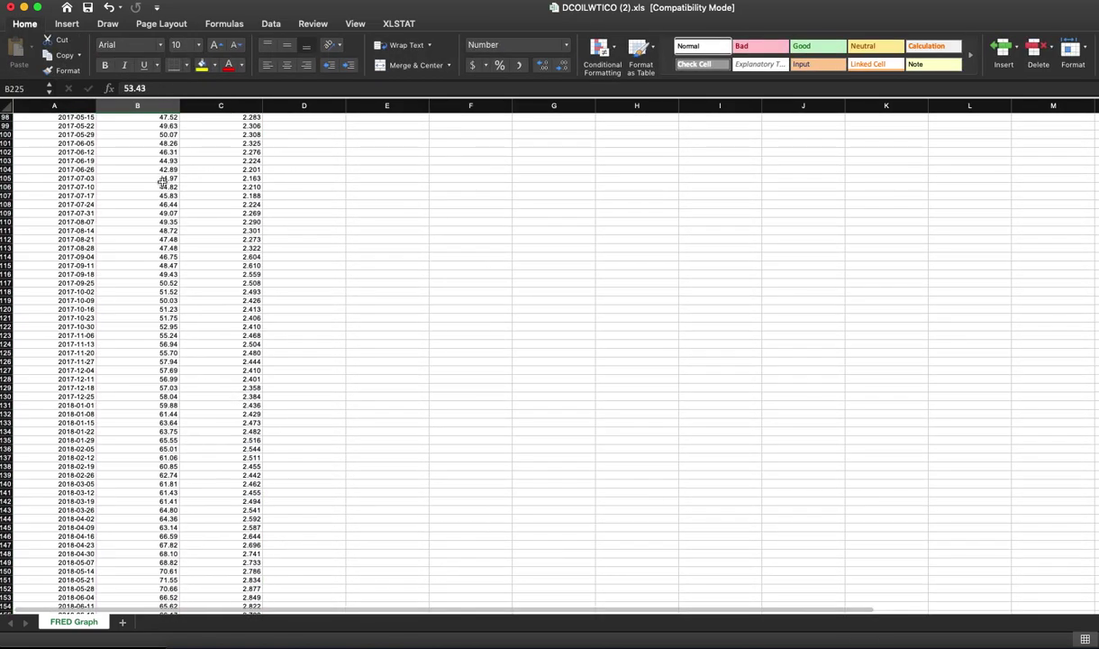
{"action": "key", "text": "super+Up"}
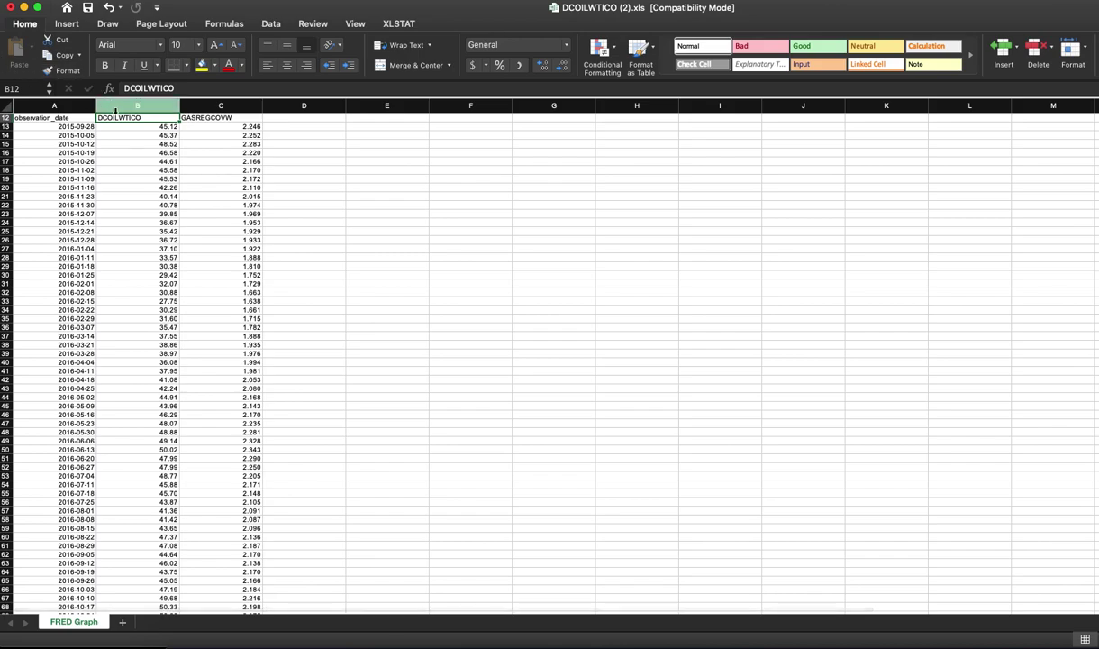
{"action": "key", "text": "shift+Right"}
{"action": "key", "text": "super+shift+Down"}
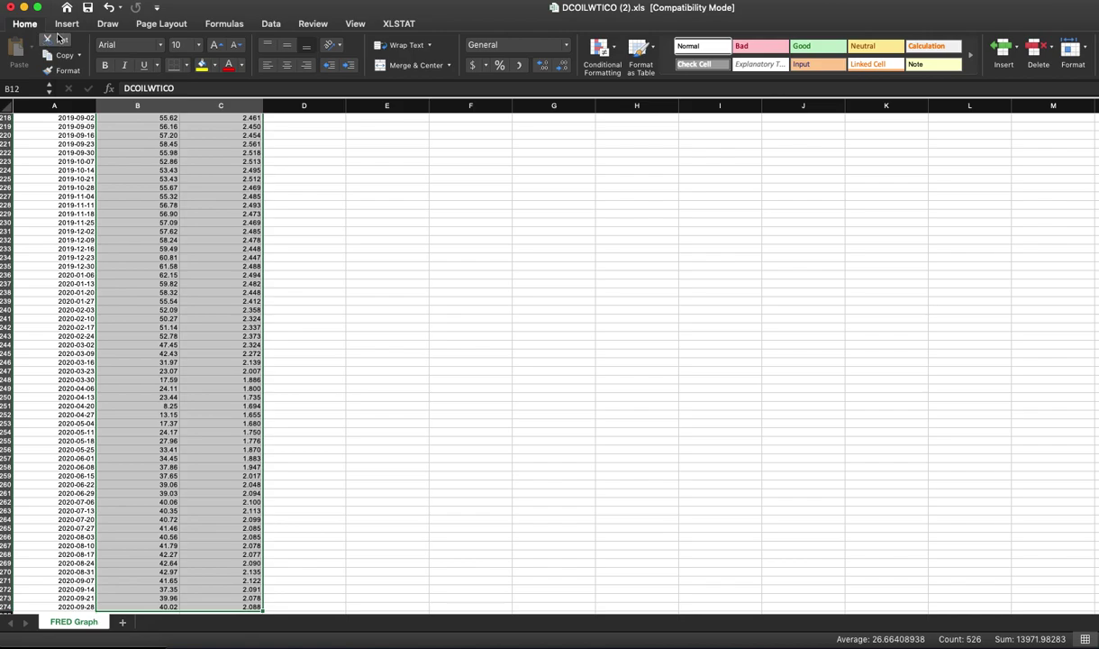
{"action": "left_click", "coordinate": [67, 24]}
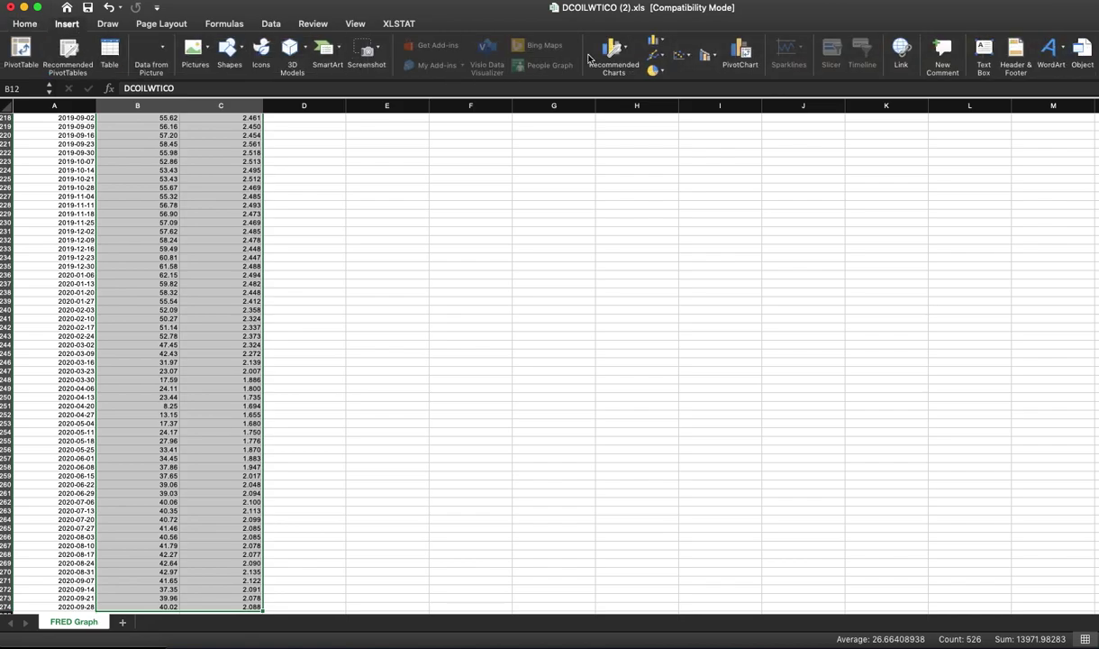
{"action": "left_click", "coordinate": [679, 56]}
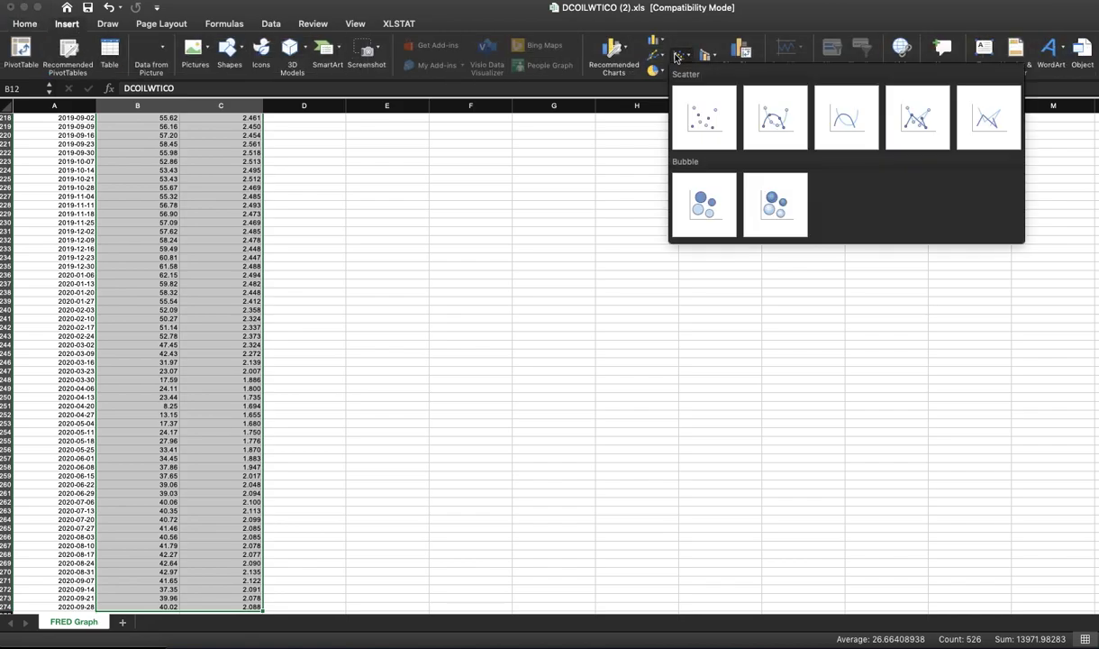
{"action": "left_click", "coordinate": [703, 120]}
- Move and enlarge the scatter chart beside the data, then select its data series
{"action": "left_click_drag", "start_coordinate": [698, 298], "coordinate": [636, 193]}
{"action": "left_click_drag", "start_coordinate": [466, 337], "coordinate": [159, 518]}
{"action": "left_click_drag", "start_coordinate": [489, 209], "coordinate": [662, 169]}
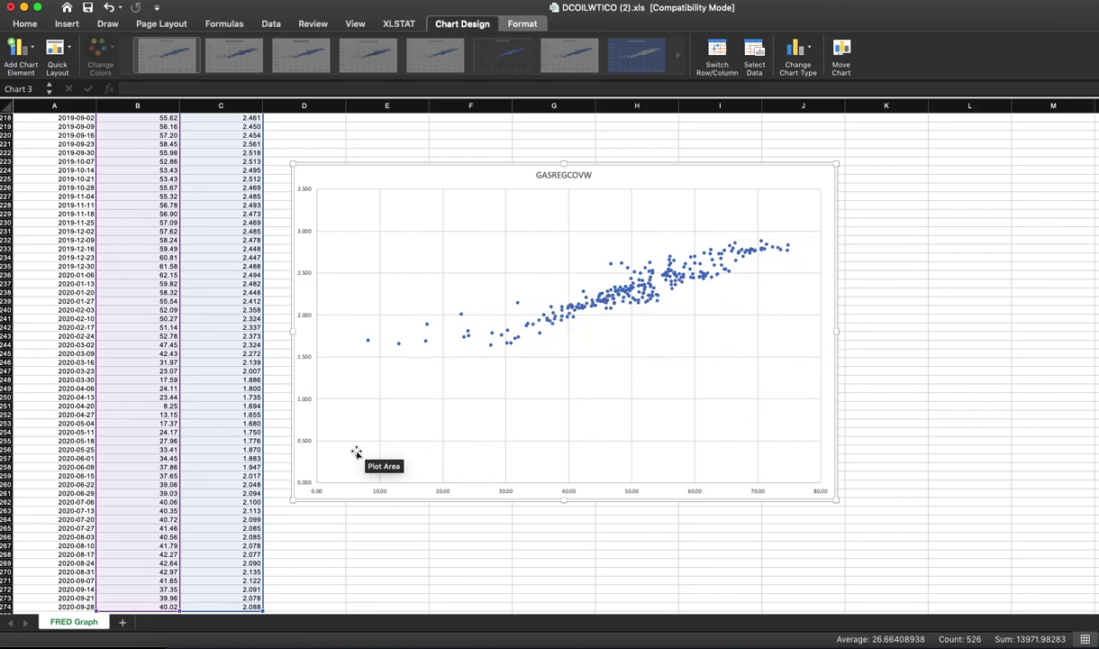
{"action": "left_click", "coordinate": [574, 309]}
- Add a linear trendline to the scatter series and color it red
{"action": "right_click", "coordinate": [574, 308]}
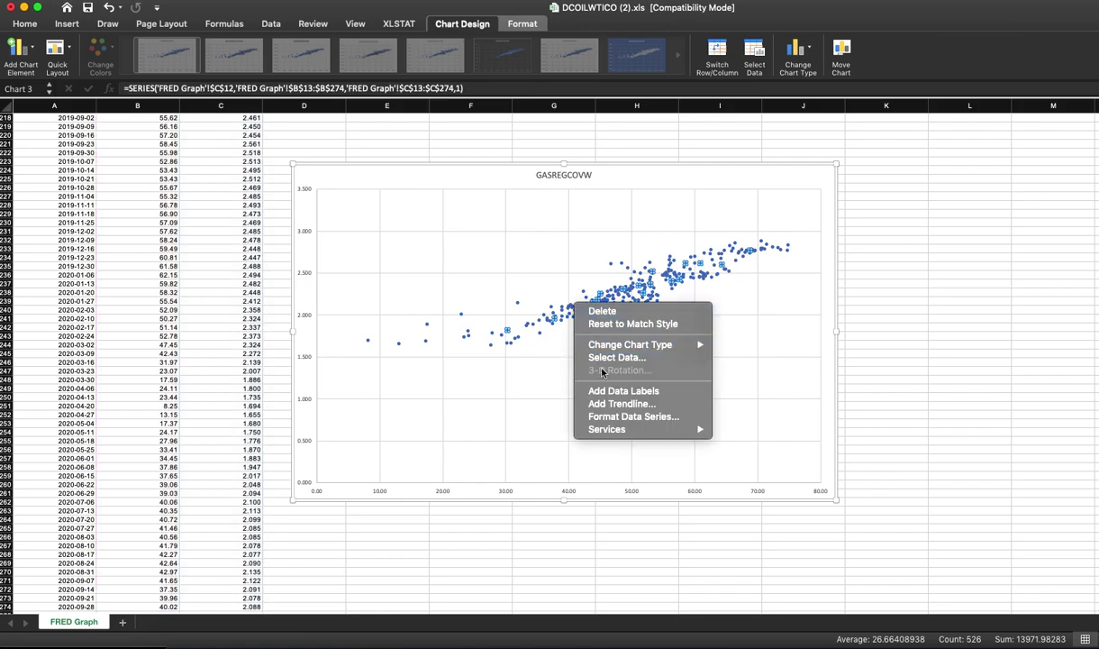
{"action": "left_click", "coordinate": [616, 405]}
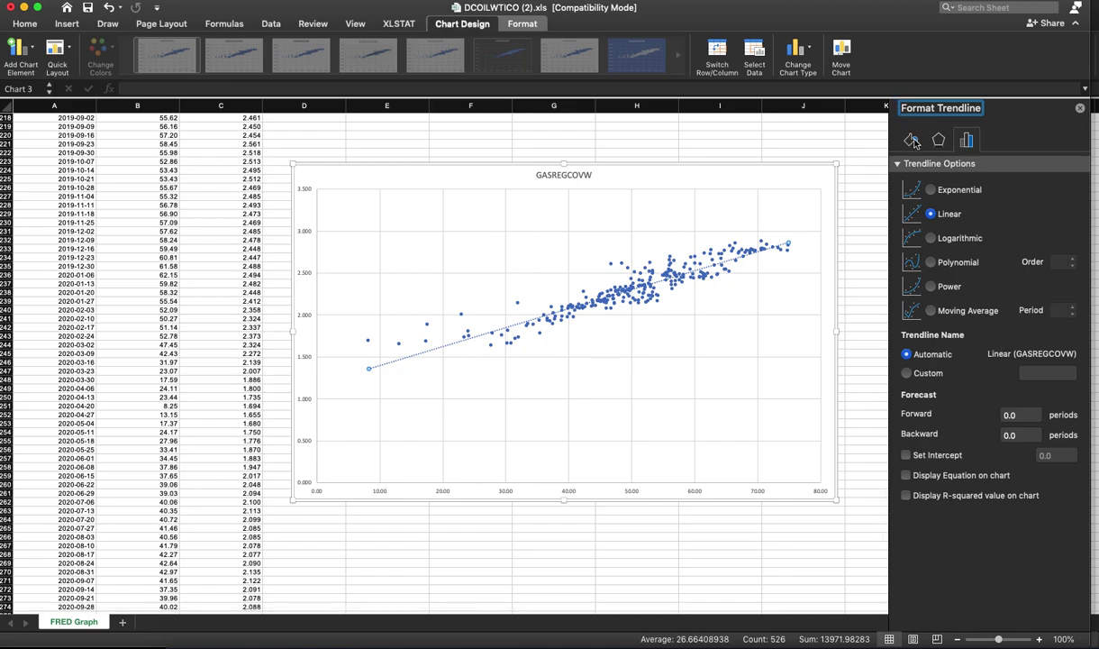
{"action": "left_click", "coordinate": [726, 281]}
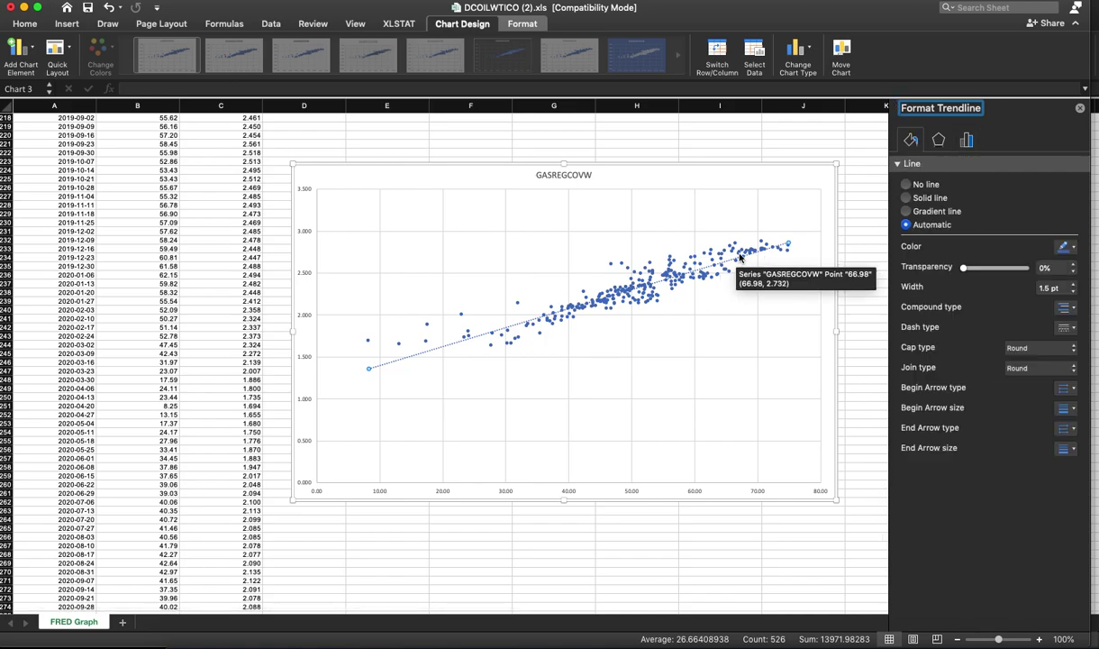
{"action": "left_click", "coordinate": [1066, 247]}
{"action": "left_click", "coordinate": [1076, 379]}
- Make the trendline 4.5 pt wide with a solid dash type
{"action": "left_click", "coordinate": [1074, 283]}
{"action": "left_click", "coordinate": [1074, 283]}
{"action": "left_click", "coordinate": [1074, 283]}
{"action": "left_click", "coordinate": [1074, 283]}
{"action": "left_click", "coordinate": [1073, 283]}
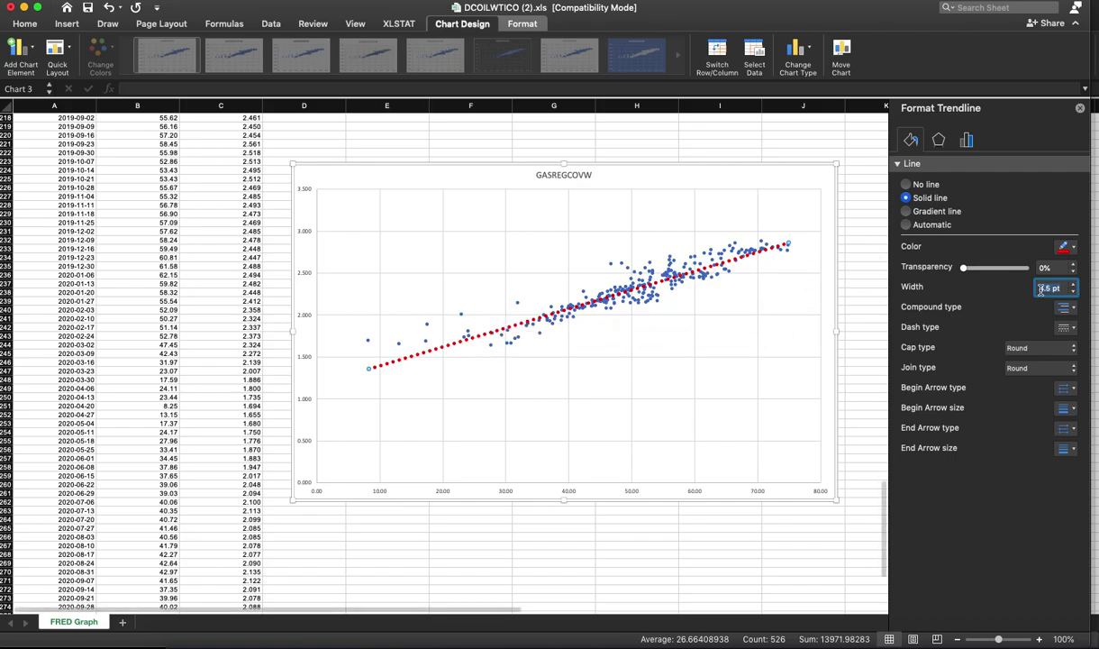
{"action": "left_click", "coordinate": [1065, 330]}
{"action": "left_click", "coordinate": [1068, 343]}
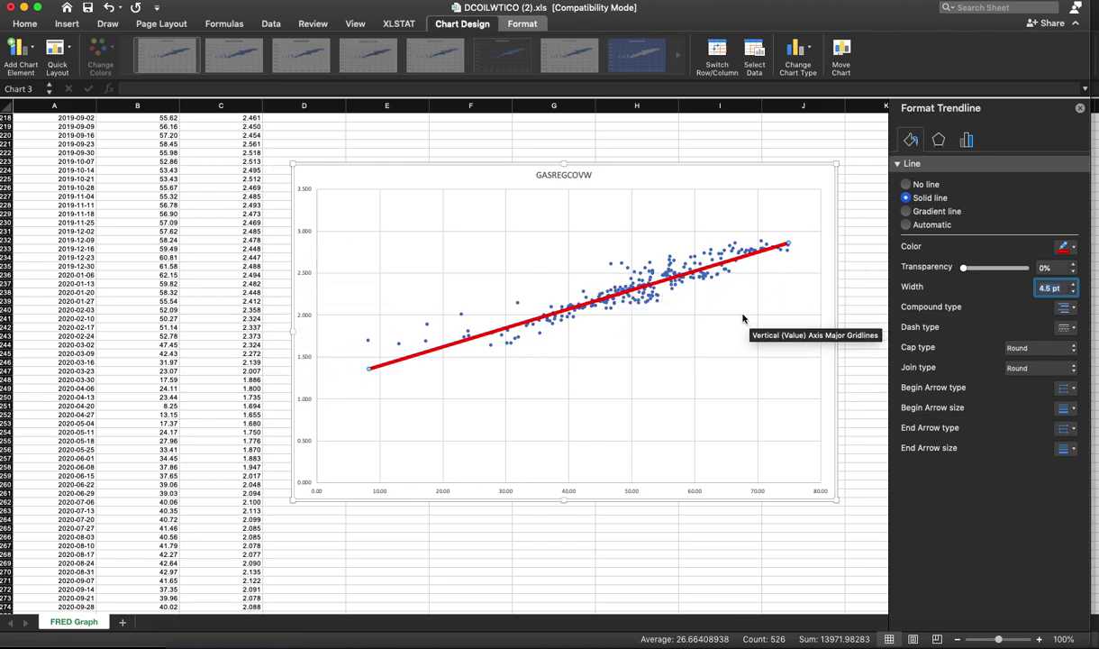
{"action": "left_click", "coordinate": [965, 142]}
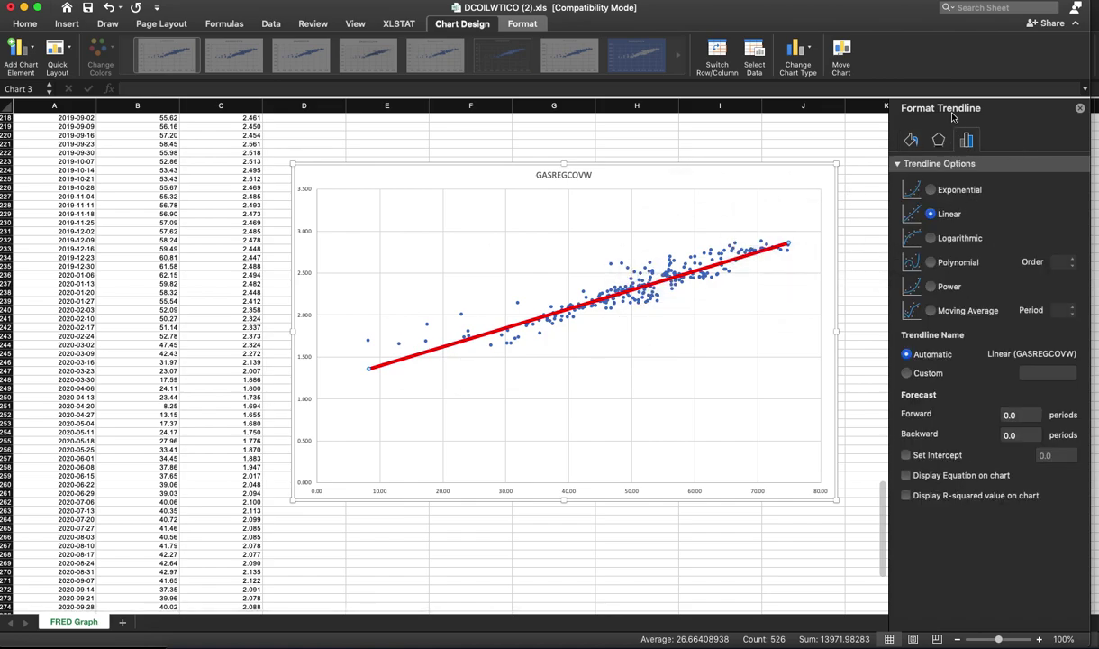
- Display the trendline equation and R² on the chart and drag the label to the upper right
{"action": "left_click", "coordinate": [906, 476]}
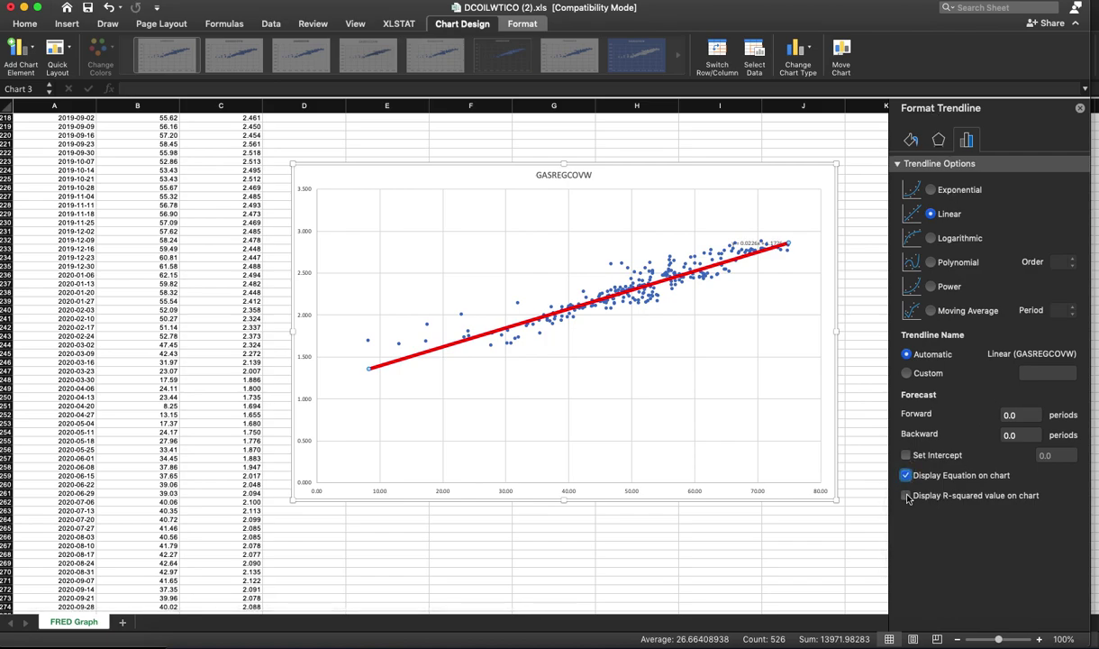
{"action": "left_click", "coordinate": [907, 495]}
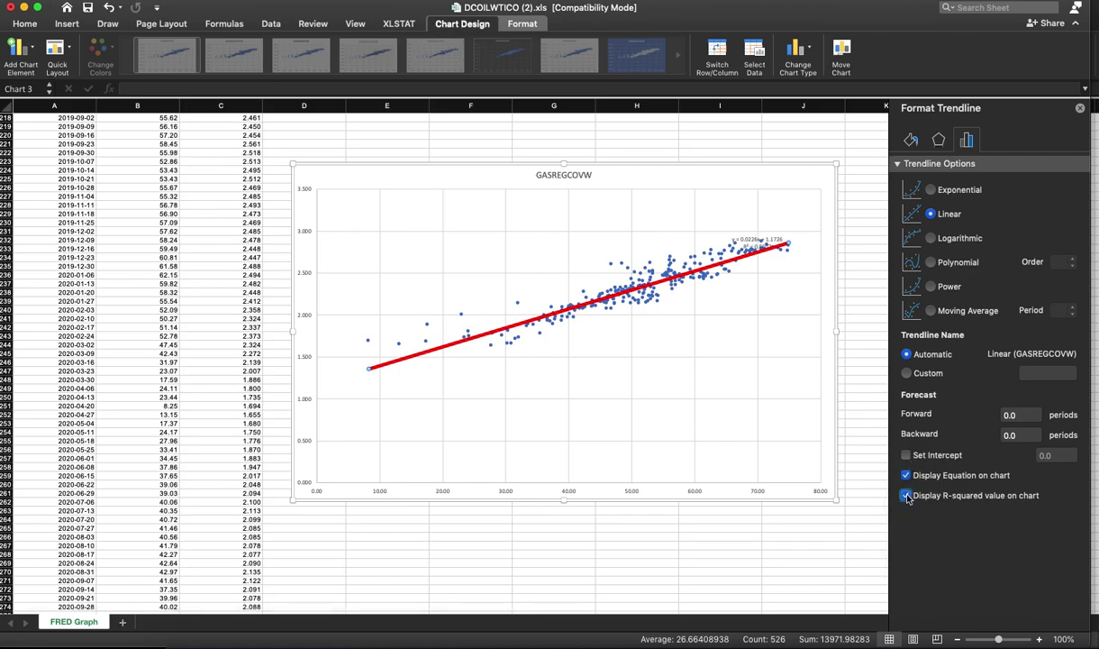
{"action": "left_click", "coordinate": [750, 242]}
{"action": "left_click_drag", "start_coordinate": [755, 244], "coordinate": [746, 183]}
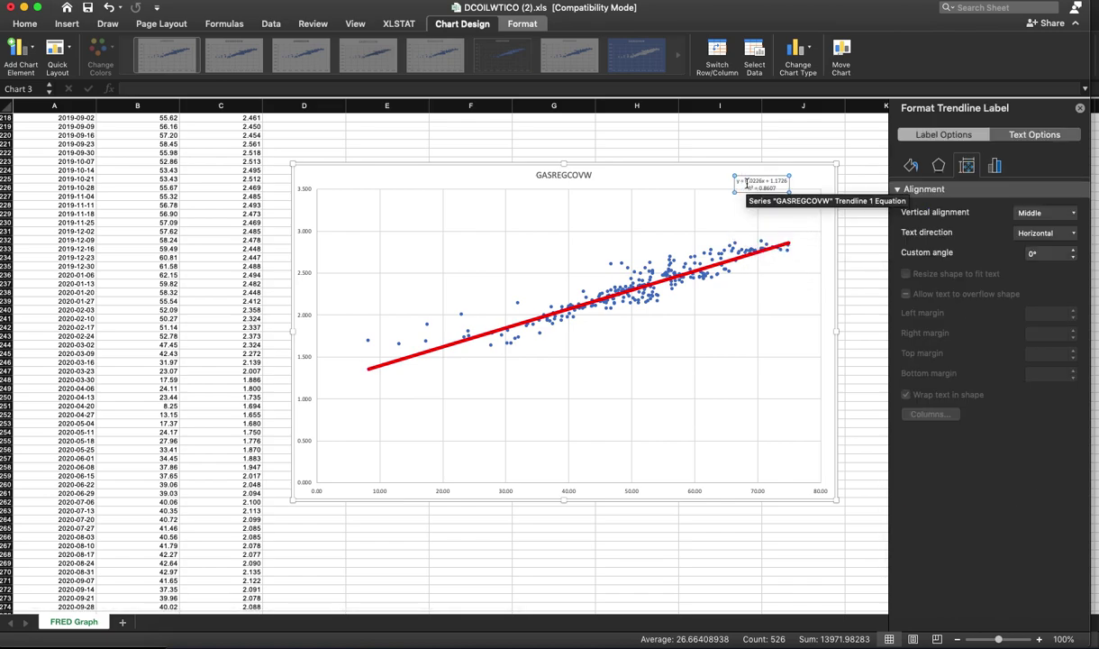
- Review the equation label's Effects, Fill & Line, Alignment and Number settings, then select its text
{"action": "left_click", "coordinate": [938, 167]}
{"action": "left_click", "coordinate": [913, 167]}
{"action": "left_click", "coordinate": [967, 167]}
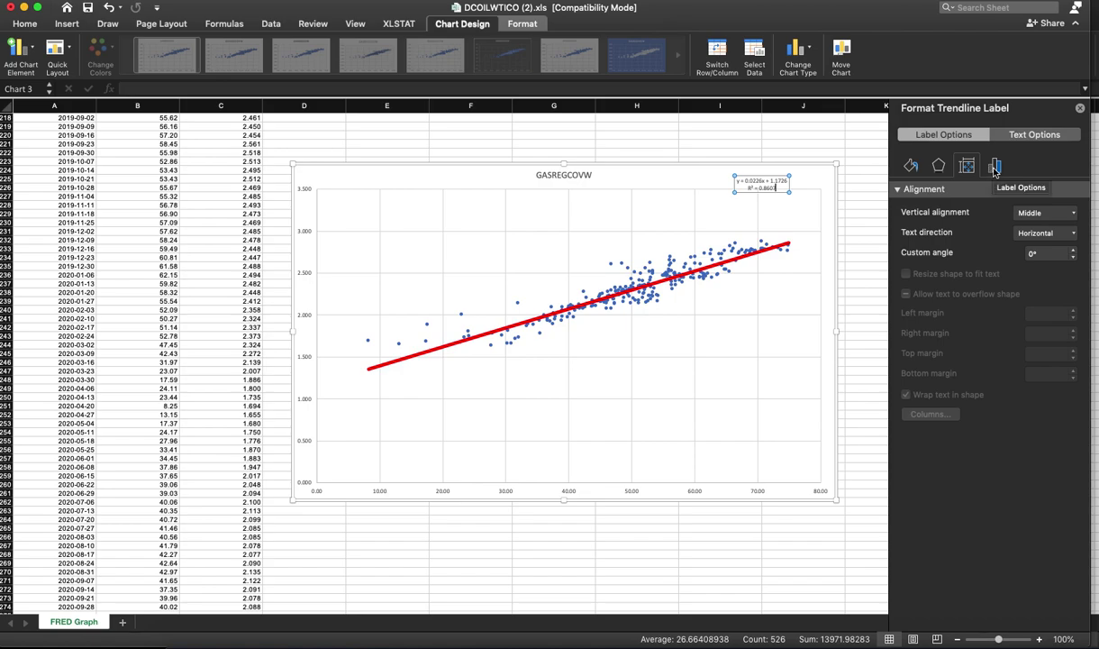
{"action": "left_click", "coordinate": [996, 168]}
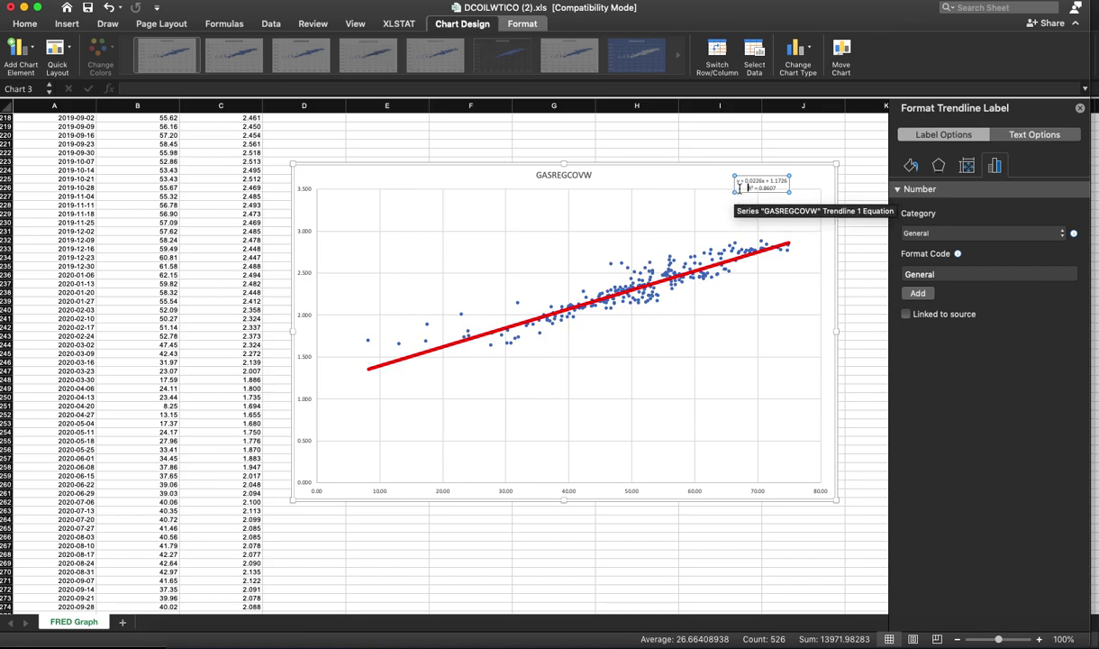
{"action": "left_click_drag", "start_coordinate": [744, 187], "coordinate": [699, 184]}
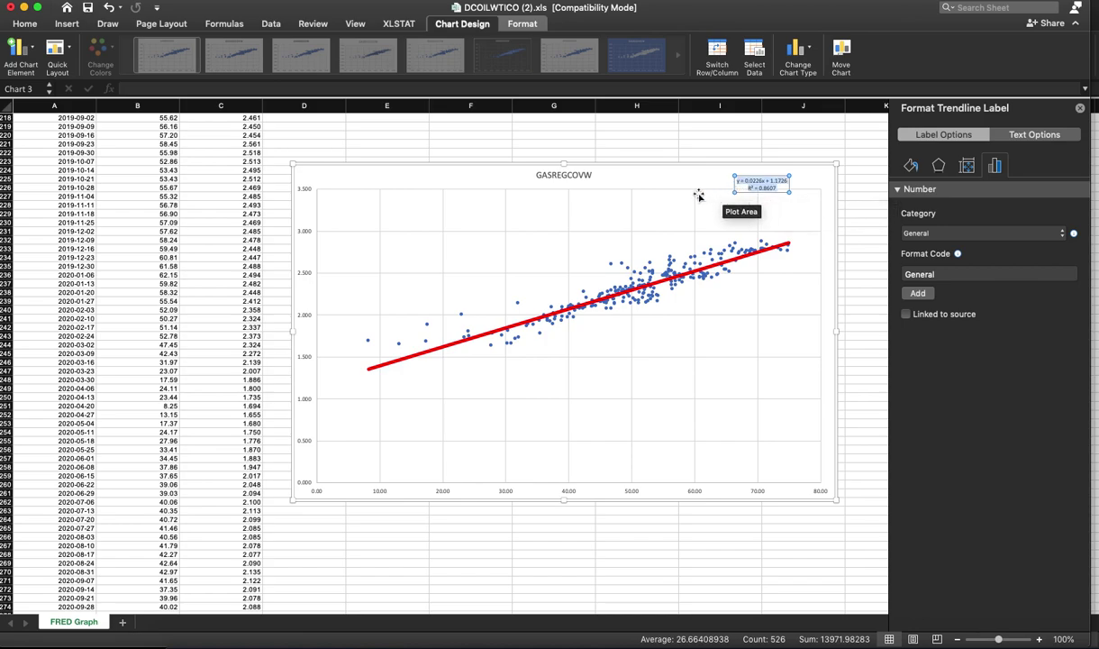
- Increase the equation label's font size four steps and nudge the label about 50 px left
{"action": "left_click", "coordinate": [25, 24]}
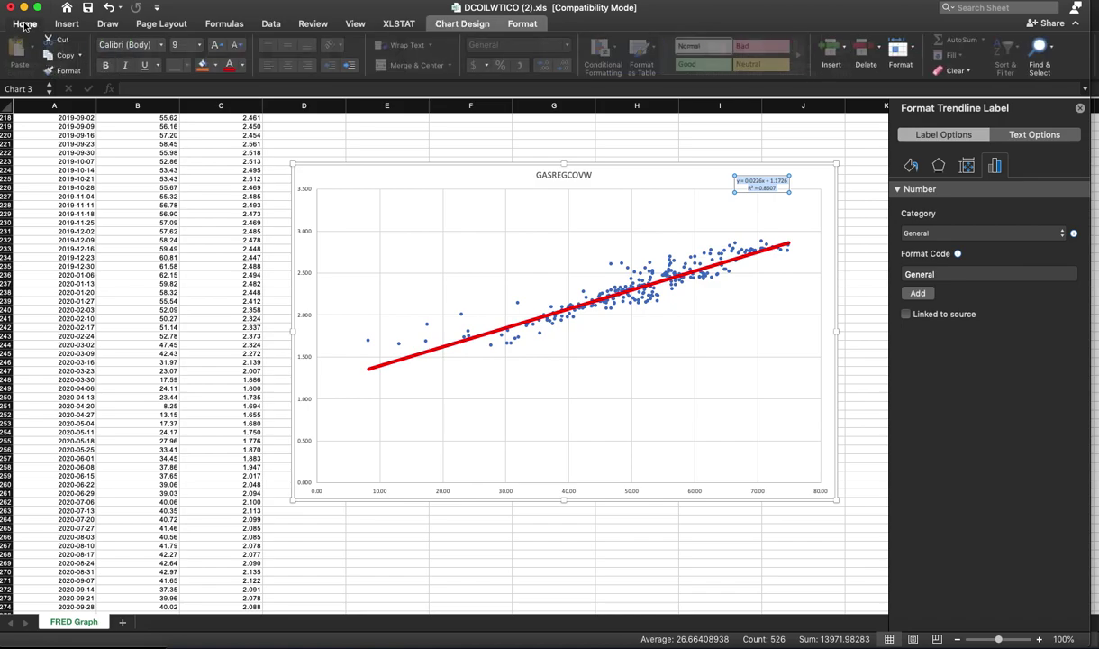
{"action": "left_click", "coordinate": [215, 47]}
{"action": "left_click", "coordinate": [215, 46]}
{"action": "left_click", "coordinate": [215, 47]}
{"action": "left_click", "coordinate": [214, 47]}
{"action": "left_click", "coordinate": [215, 47]}
{"action": "left_click", "coordinate": [214, 47]}
{"action": "left_click", "coordinate": [214, 47]}
{"action": "left_click", "coordinate": [854, 242]}
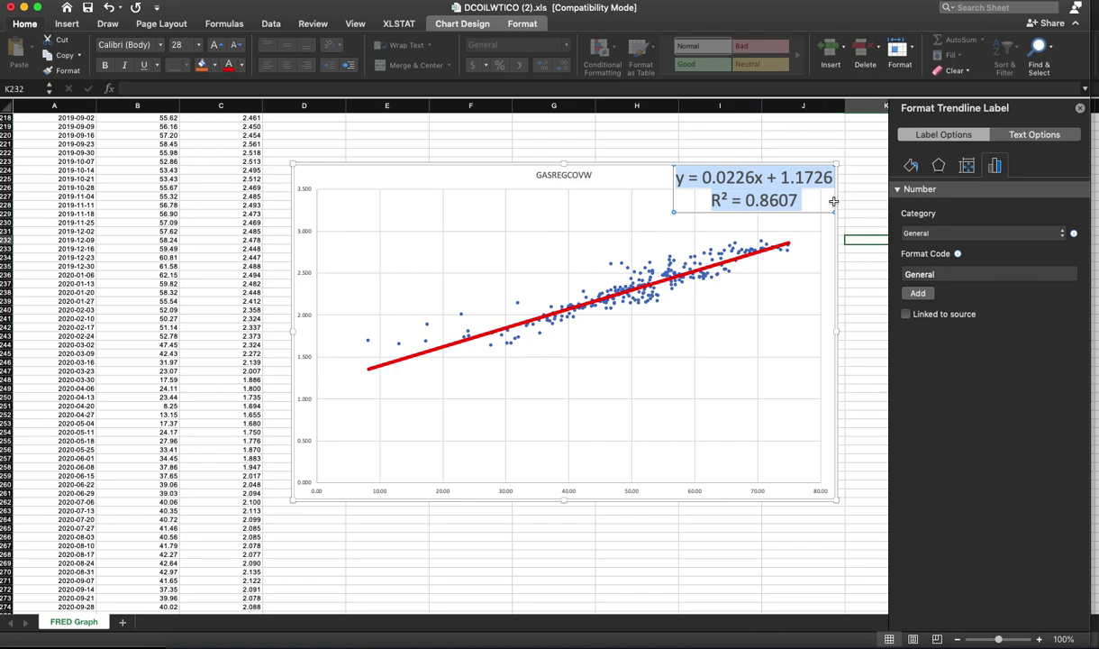
{"action": "left_click", "coordinate": [833, 202]}
{"action": "left_click_drag", "start_coordinate": [740, 198], "coordinate": [694, 196]}
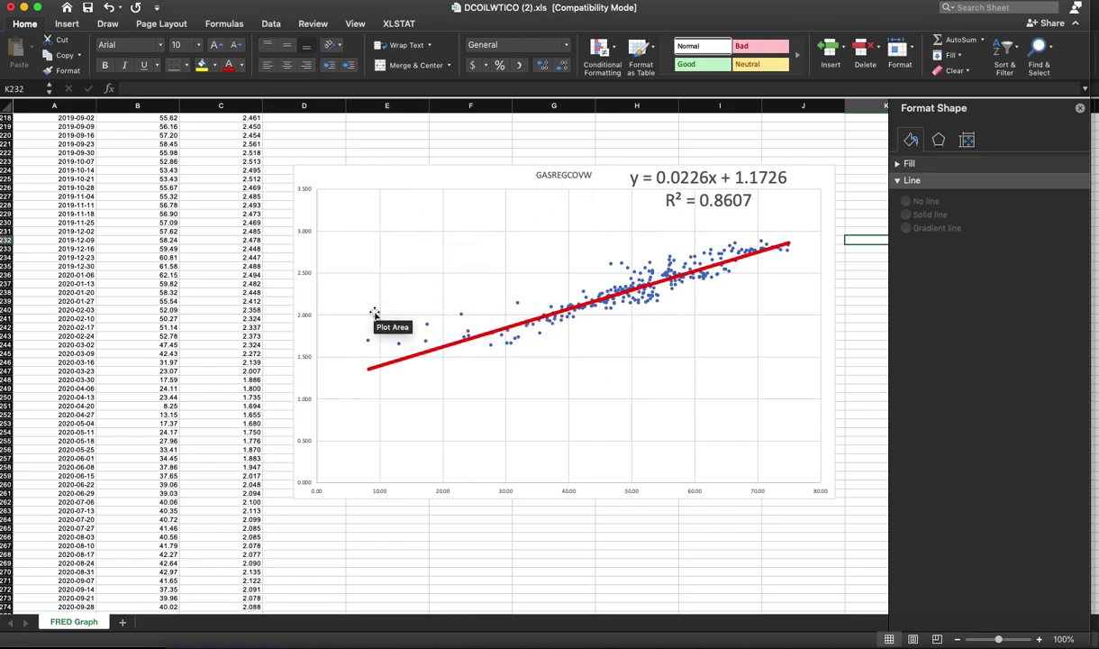
- Insert a plain scatter chart from B12:C12 down to the last data row, placed near the old chart
{"action": "scroll", "coordinate": [379, 325], "scroll_direction": "up", "scroll_amount": 3}
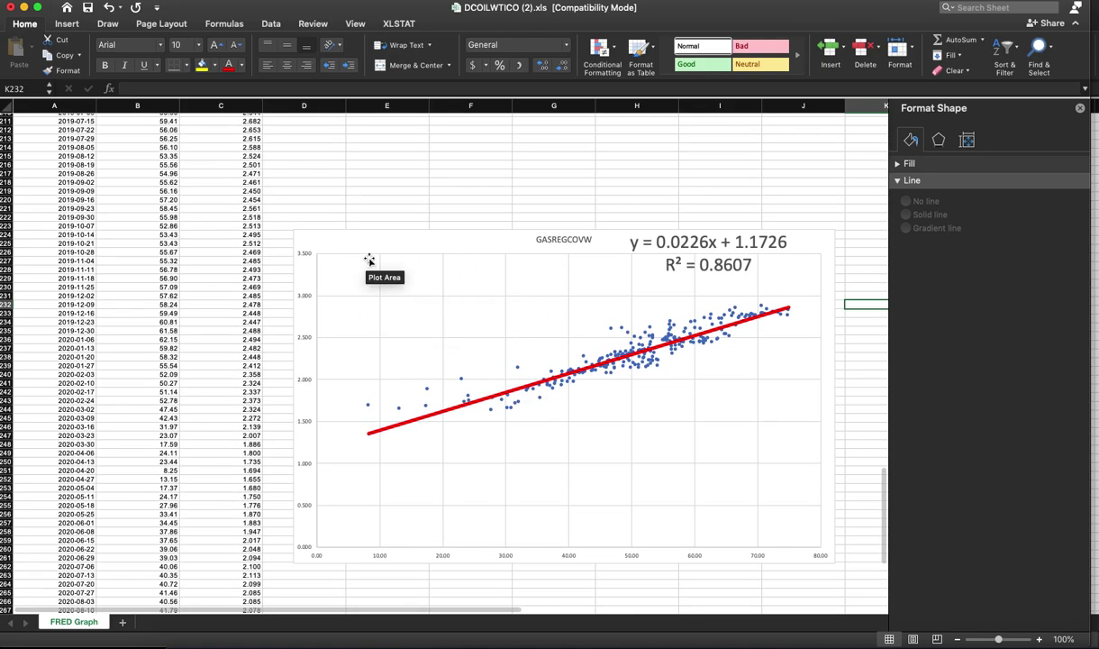
{"action": "scroll", "coordinate": [271, 252], "scroll_direction": "up", "scroll_amount": 15}
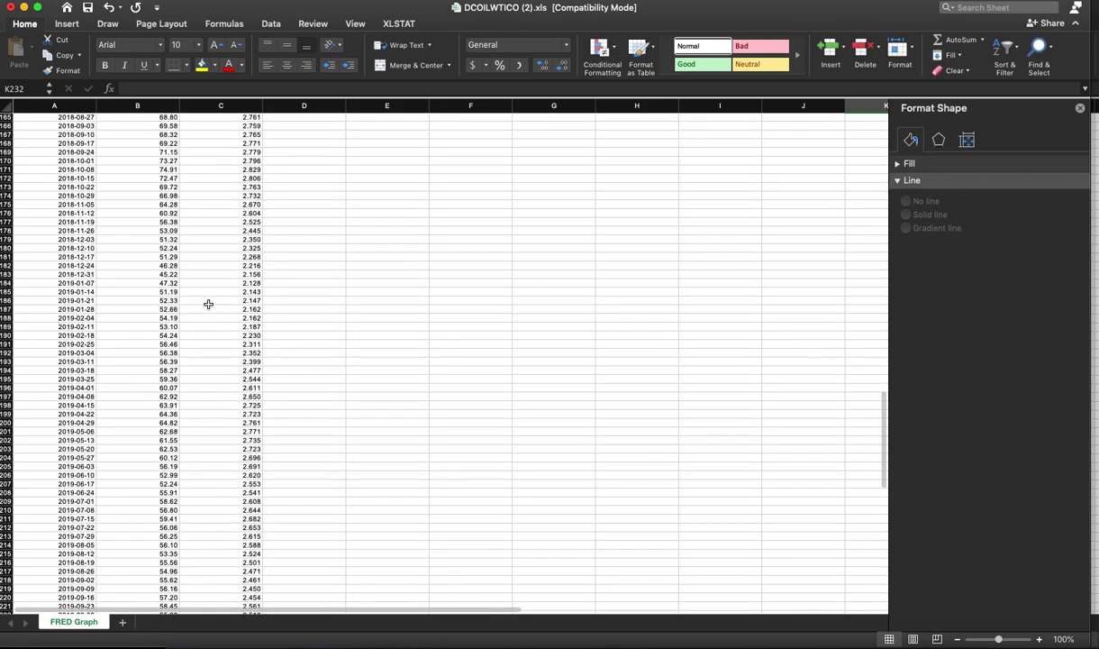
{"action": "scroll", "coordinate": [209, 303], "scroll_direction": "up", "scroll_amount": 10}
{"action": "left_click", "coordinate": [169, 255]}
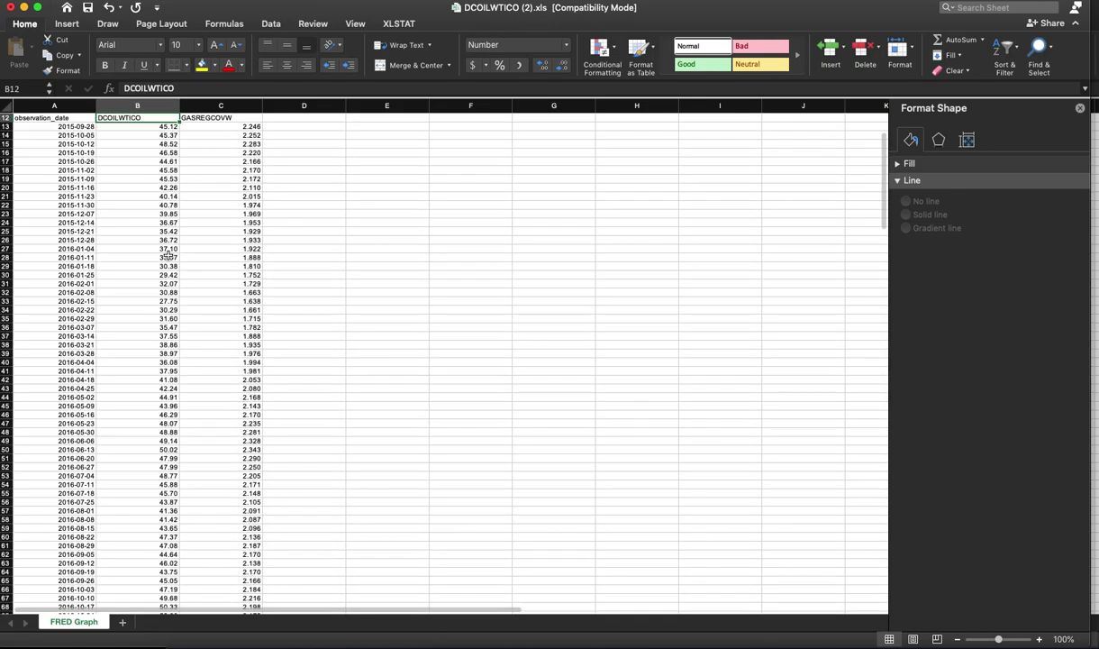
{"action": "scroll", "coordinate": [95, 171], "scroll_direction": "up", "scroll_amount": 4}
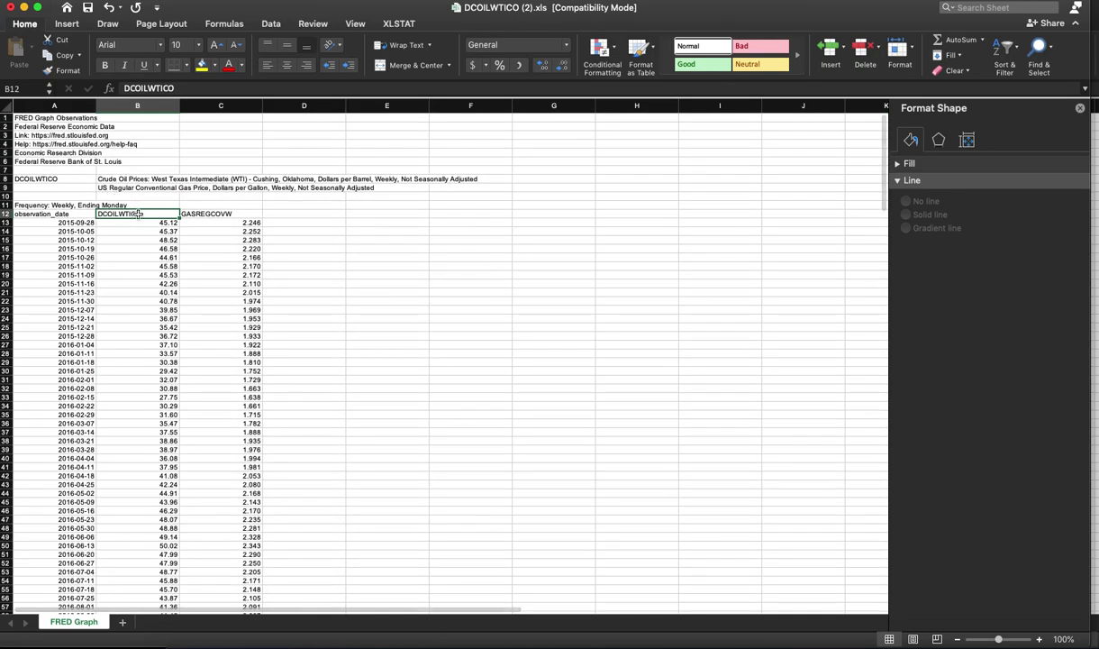
{"action": "left_click_drag", "start_coordinate": [138, 213], "coordinate": [211, 213]}
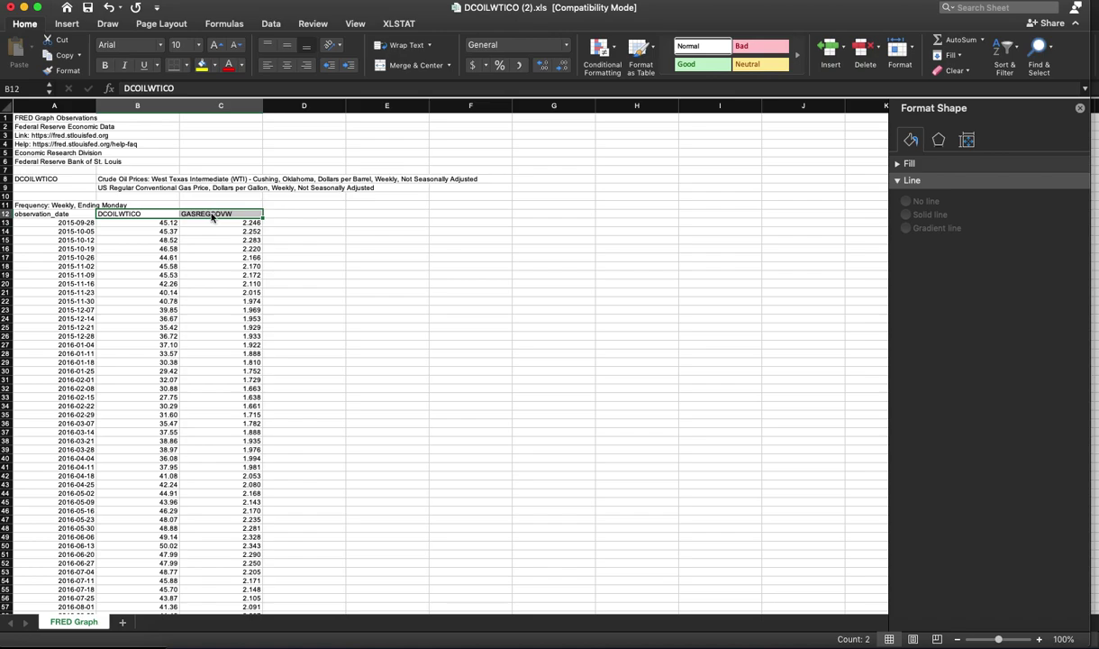
{"action": "key", "text": "ctrl+shift+Down"}
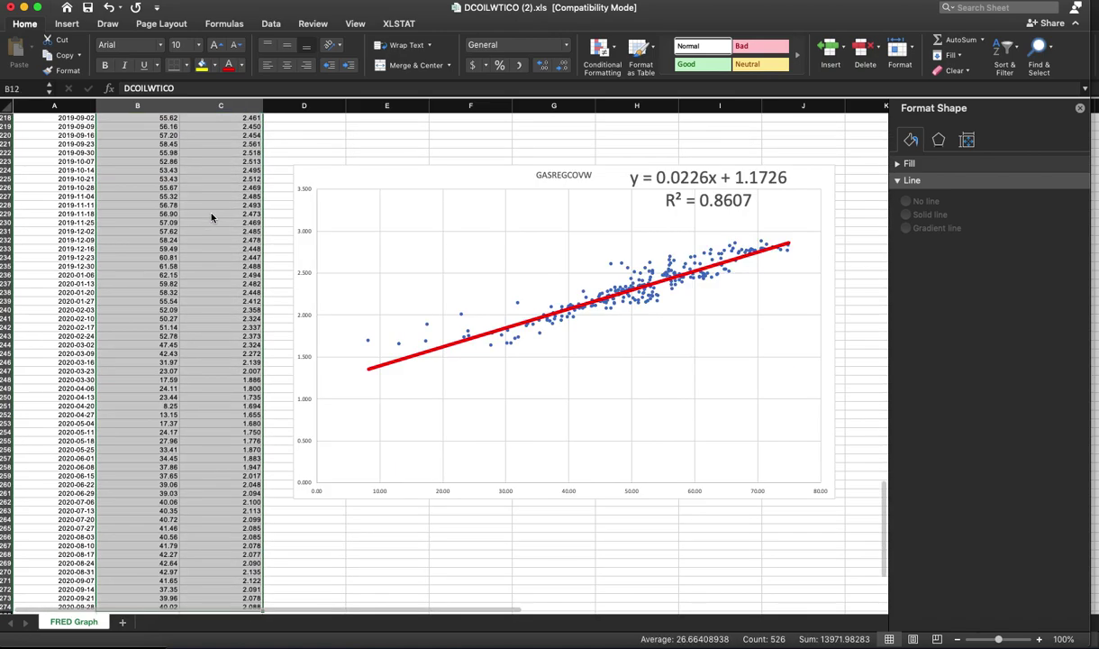
{"action": "left_click", "coordinate": [65, 25]}
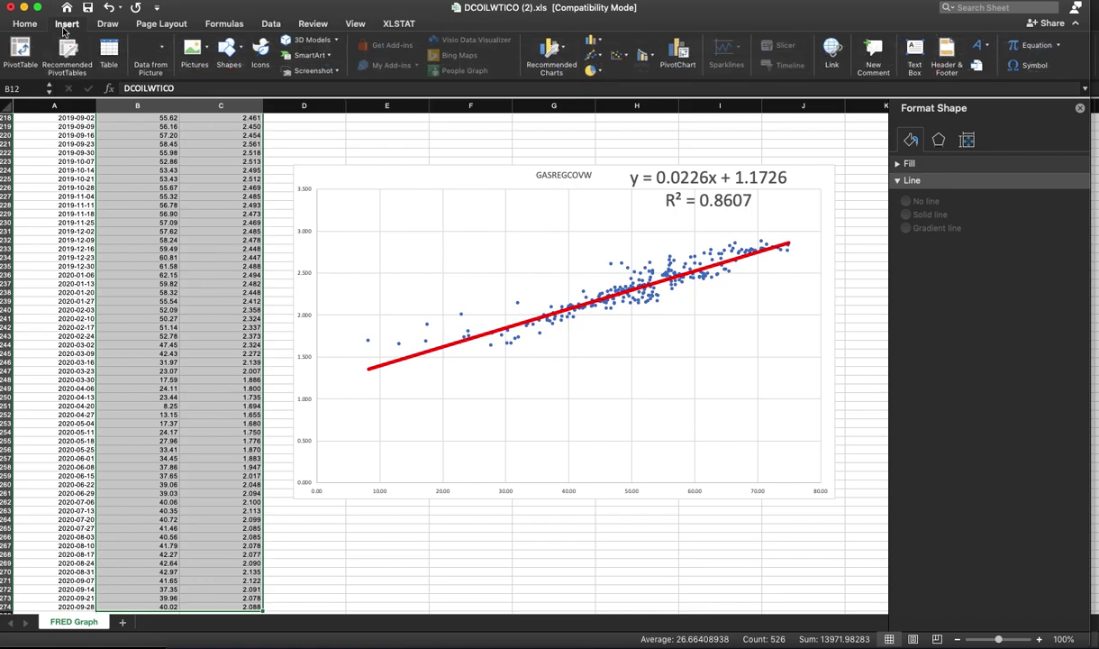
{"action": "left_click", "coordinate": [619, 57]}
{"action": "left_click", "coordinate": [645, 114]}
{"action": "left_click_drag", "start_coordinate": [491, 281], "coordinate": [461, 150]}
- Stretch the new chart over the old one and add a linear trendline with equation and R² near the top
{"action": "left_click_drag", "start_coordinate": [534, 310], "coordinate": [859, 544]}
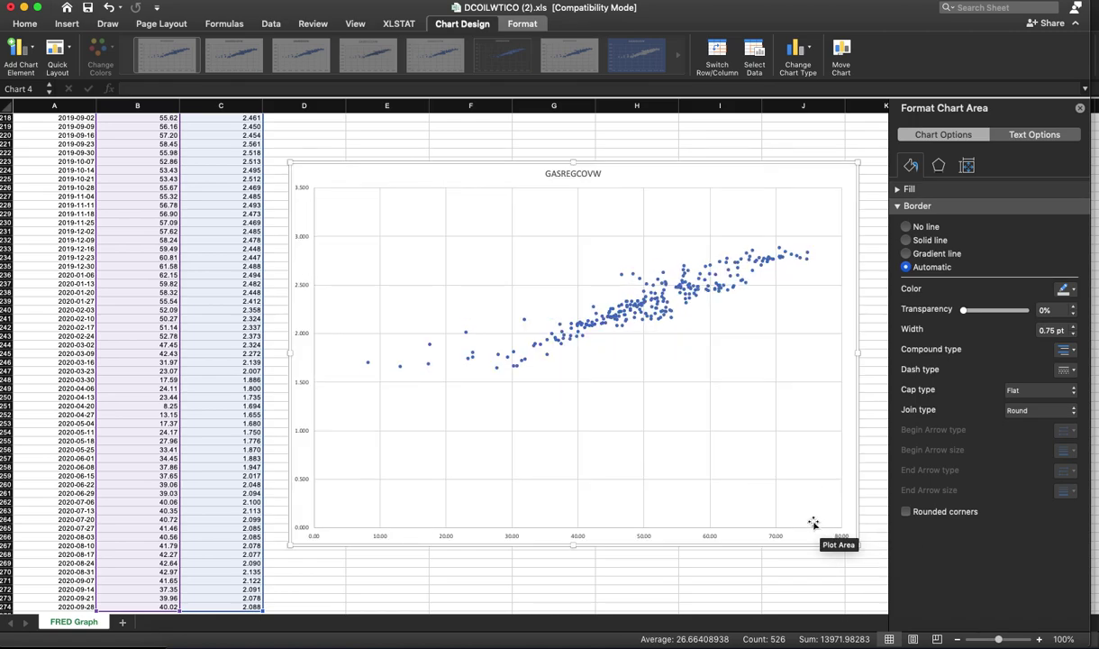
{"action": "right_click", "coordinate": [603, 318]}
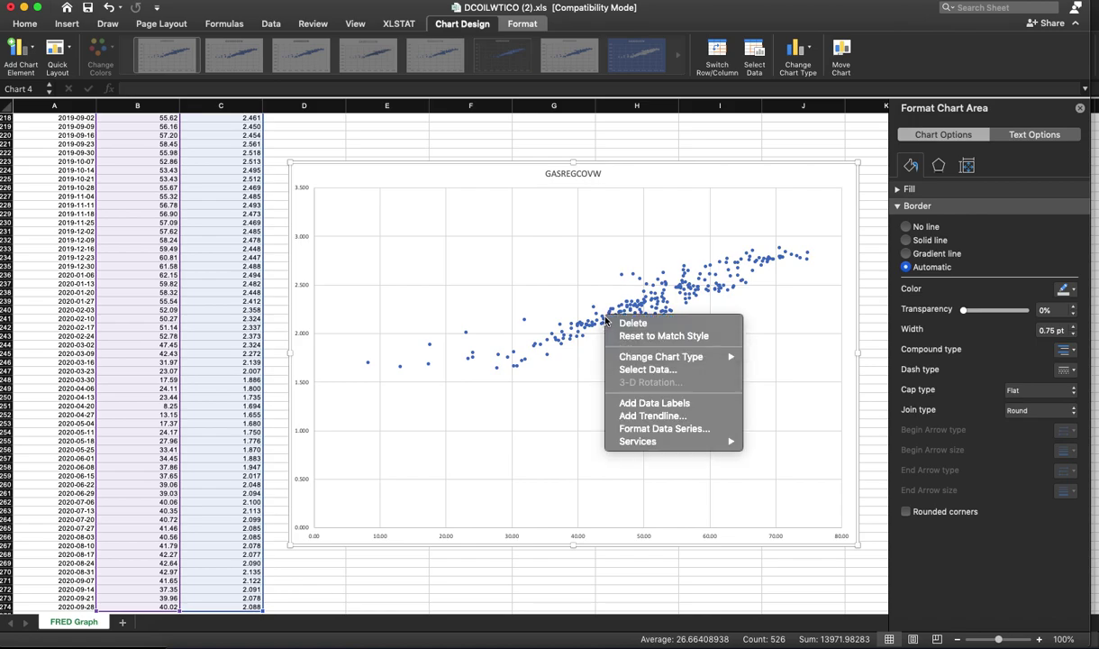
{"action": "left_click", "coordinate": [661, 417]}
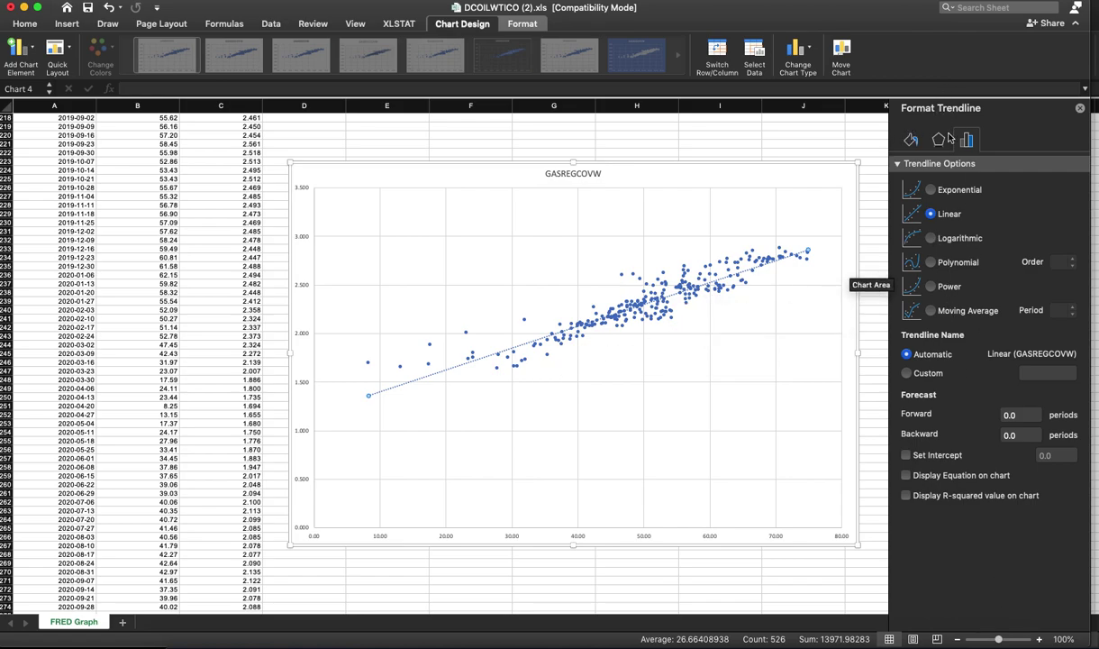
{"action": "left_click", "coordinate": [925, 478]}
{"action": "left_click", "coordinate": [929, 501]}
{"action": "left_click_drag", "start_coordinate": [775, 250], "coordinate": [766, 177]}
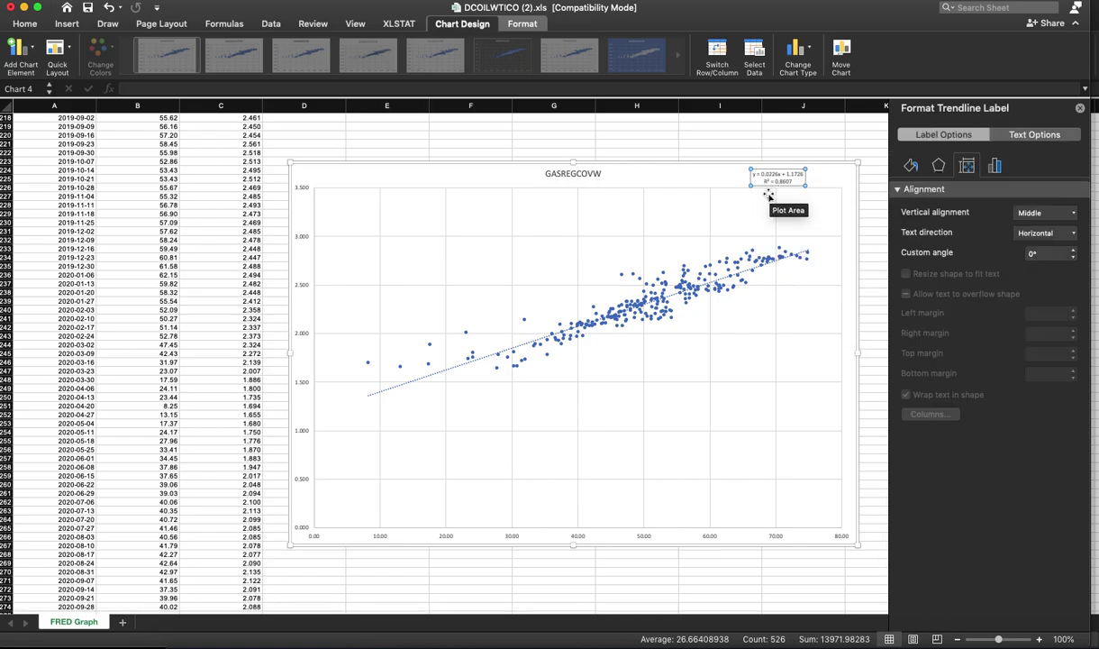
- Select the DCOILWTICO and GASREGCOVW data from the headers down to the last row
{"action": "left_click", "coordinate": [837, 188]}
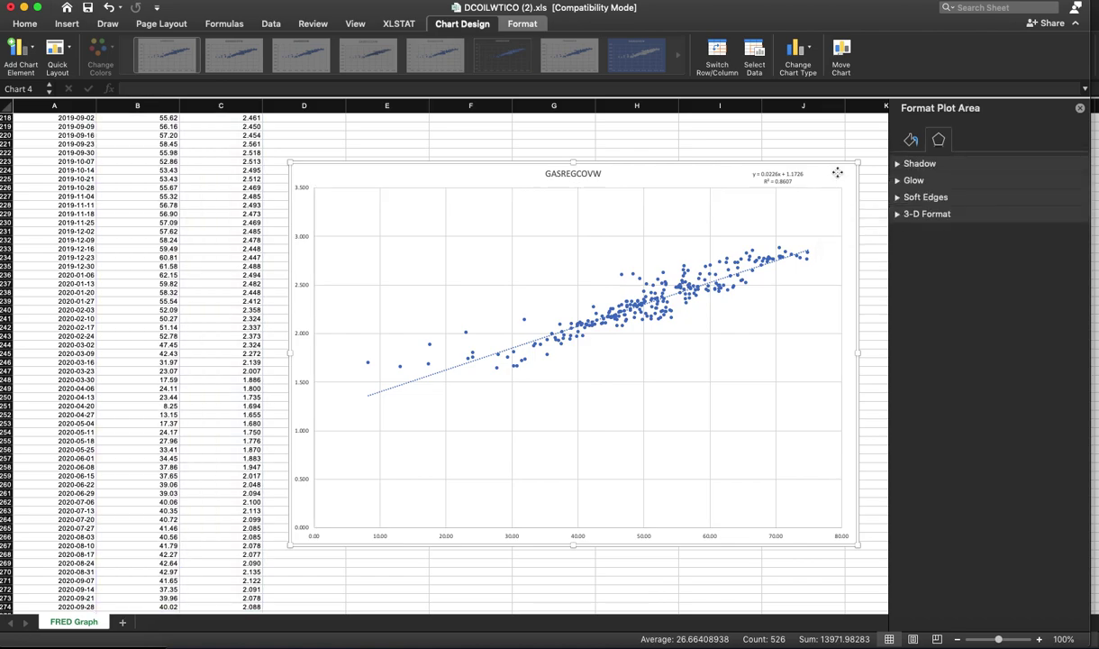
{"action": "left_click", "coordinate": [837, 172]}
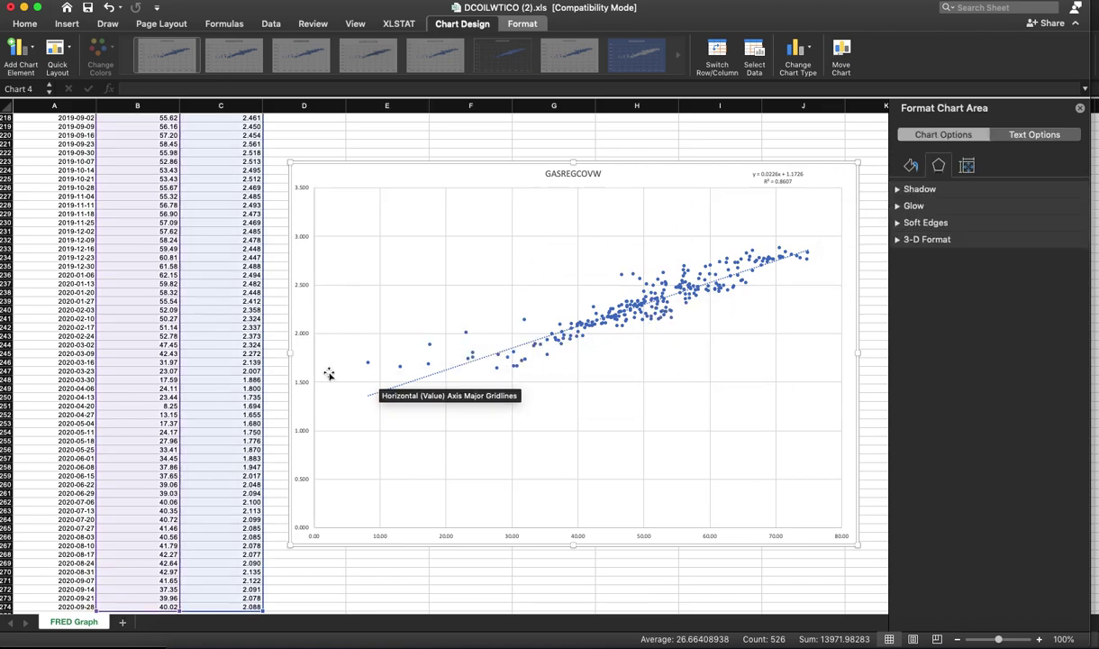
{"action": "left_click", "coordinate": [276, 133]}
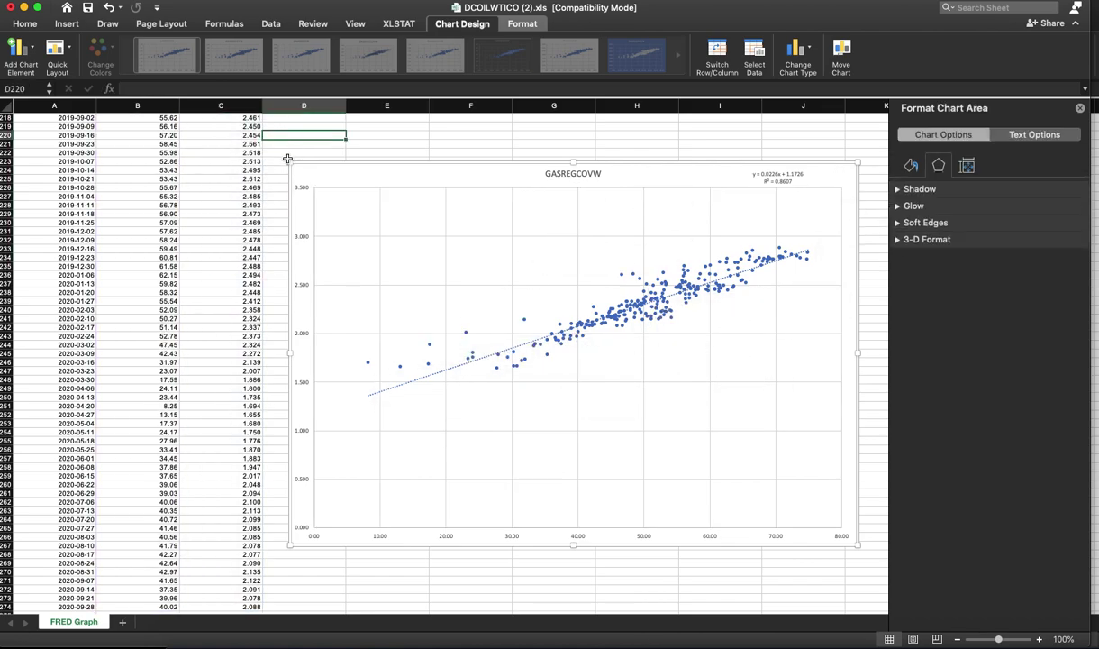
{"action": "left_click", "coordinate": [216, 199]}
{"action": "scroll", "coordinate": [221, 207], "scroll_direction": "up", "scroll_amount": 5}
{"action": "left_click", "coordinate": [139, 218]}
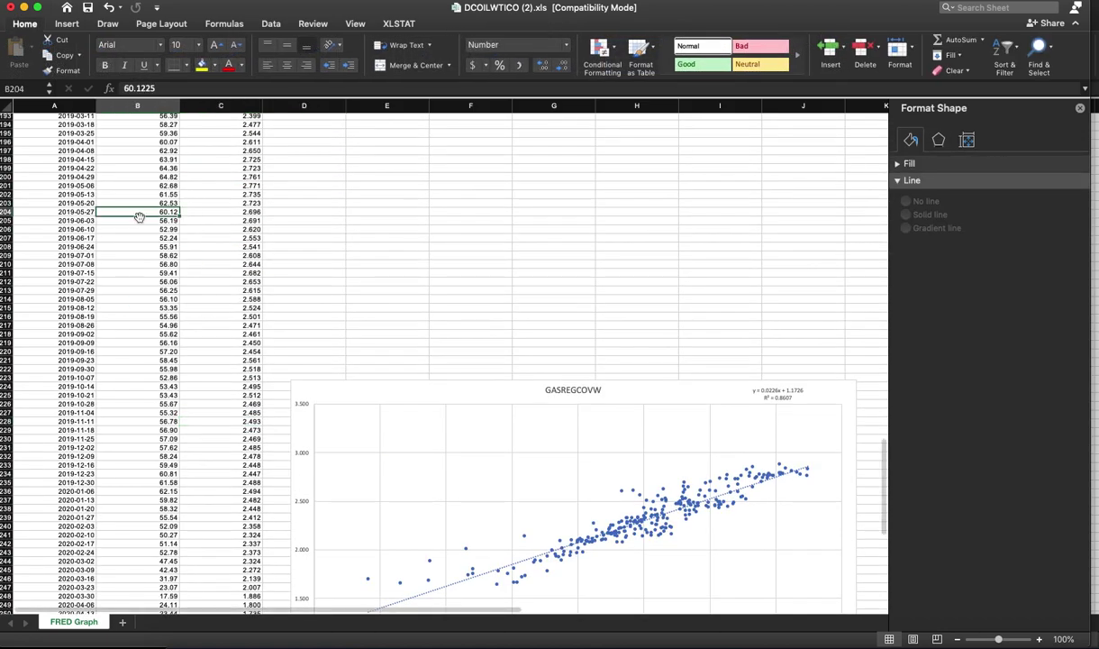
{"action": "key", "text": "super+Up"}
{"action": "scroll", "coordinate": [147, 143], "scroll_direction": "up", "scroll_amount": 1}
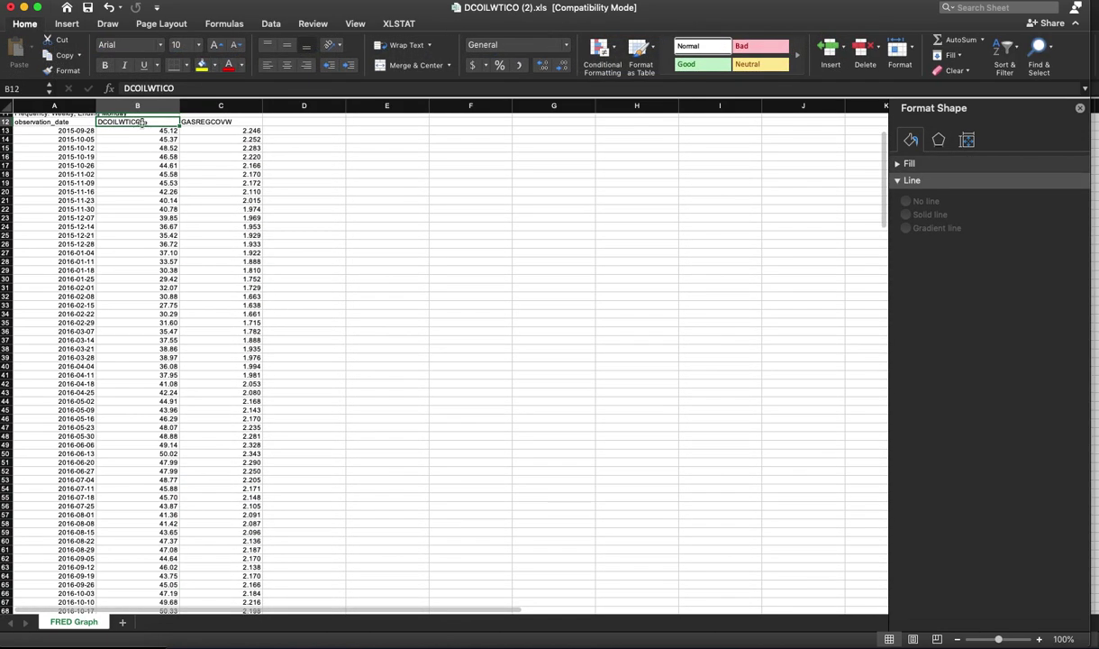
{"action": "left_click_drag", "start_coordinate": [141, 121], "coordinate": [204, 124]}
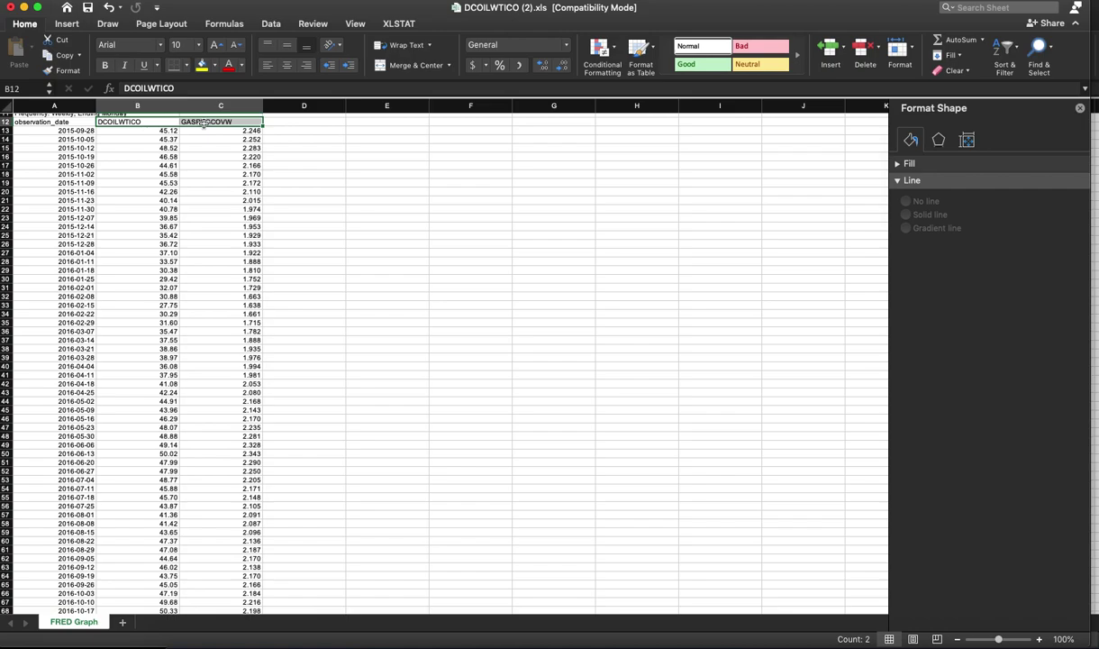
{"action": "key", "text": "super+shift+Down"}
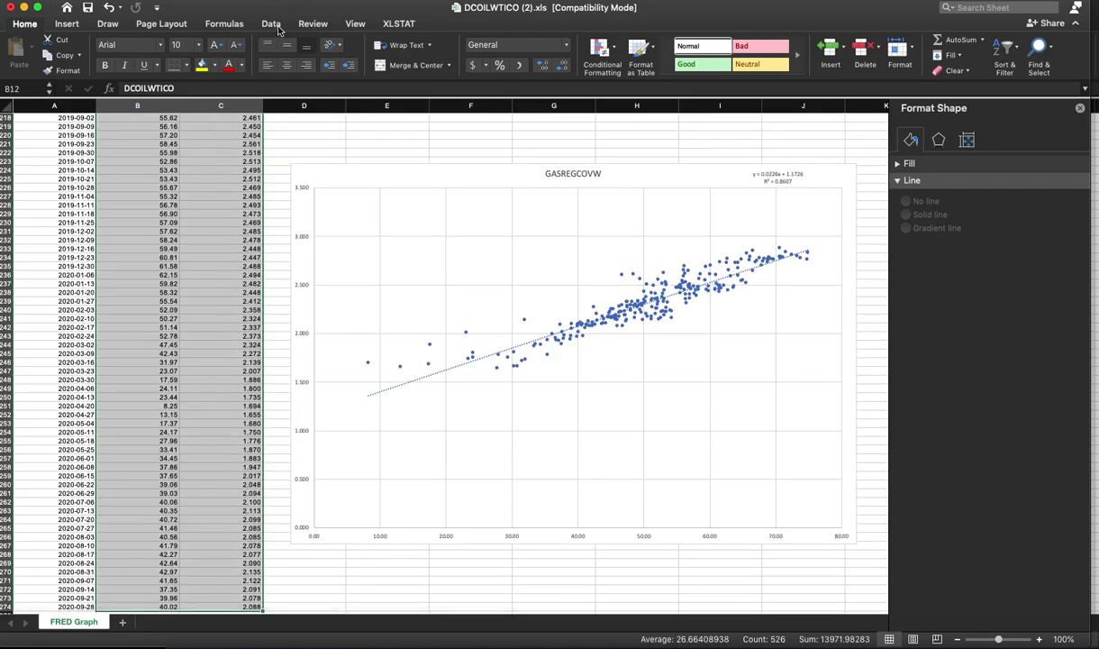
- Open the Regression tool from Data Analysis after checking the enabled analysis add-ins
{"action": "left_click", "coordinate": [271, 25]}
{"action": "left_click", "coordinate": [815, 50]}
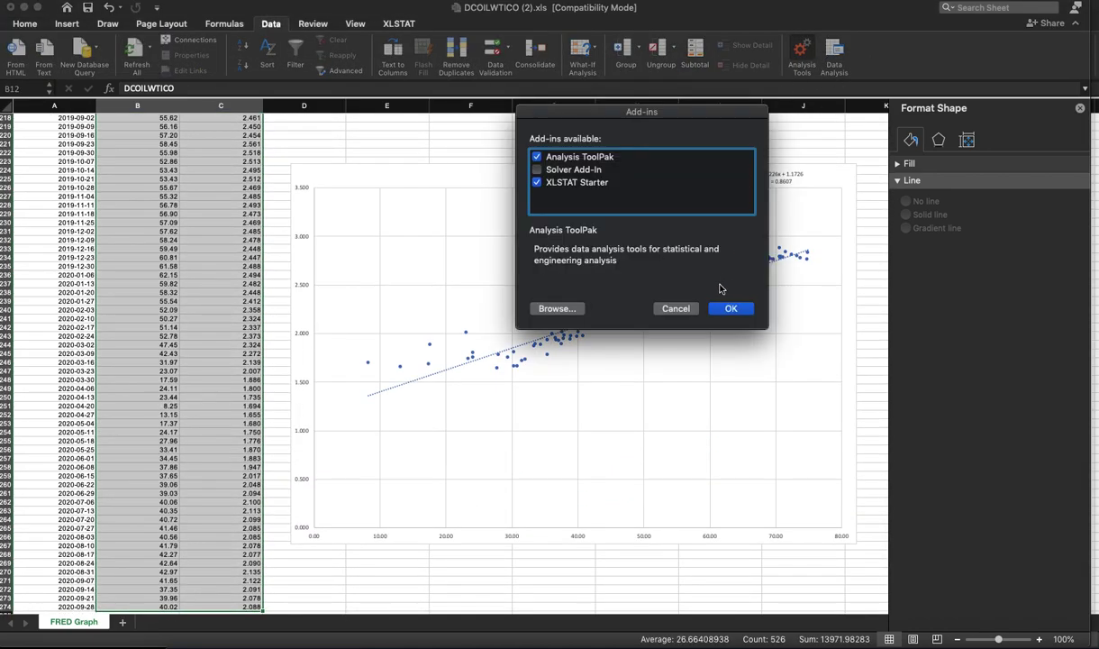
{"action": "left_click", "coordinate": [671, 308]}
{"action": "left_click", "coordinate": [836, 51]}
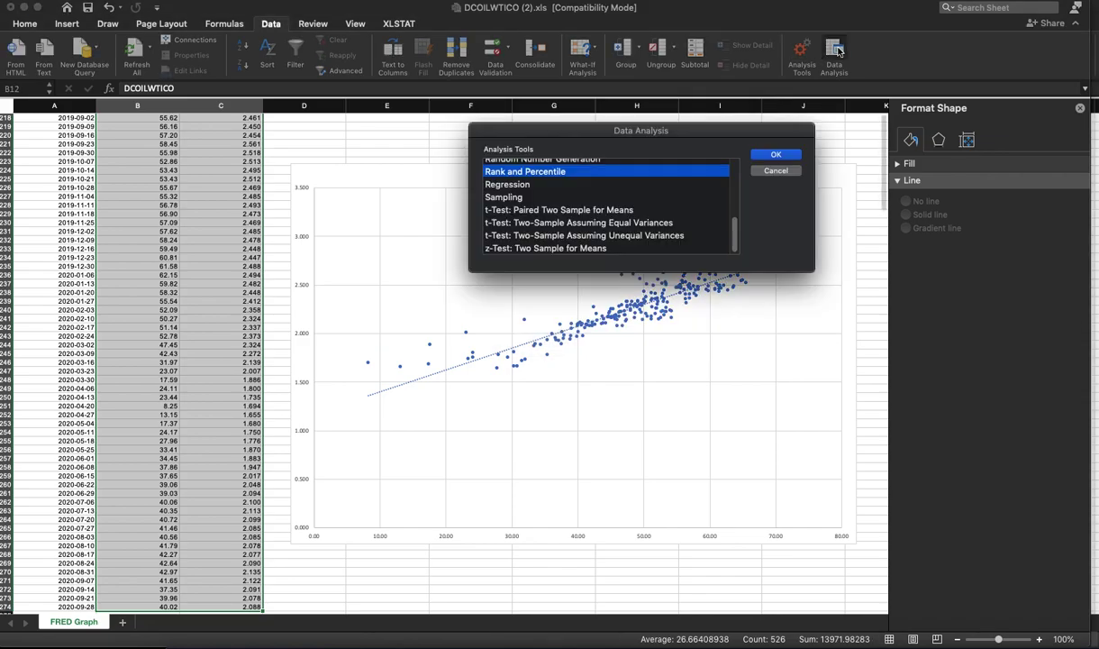
{"action": "left_click", "coordinate": [520, 185]}
{"action": "left_click", "coordinate": [775, 154]}
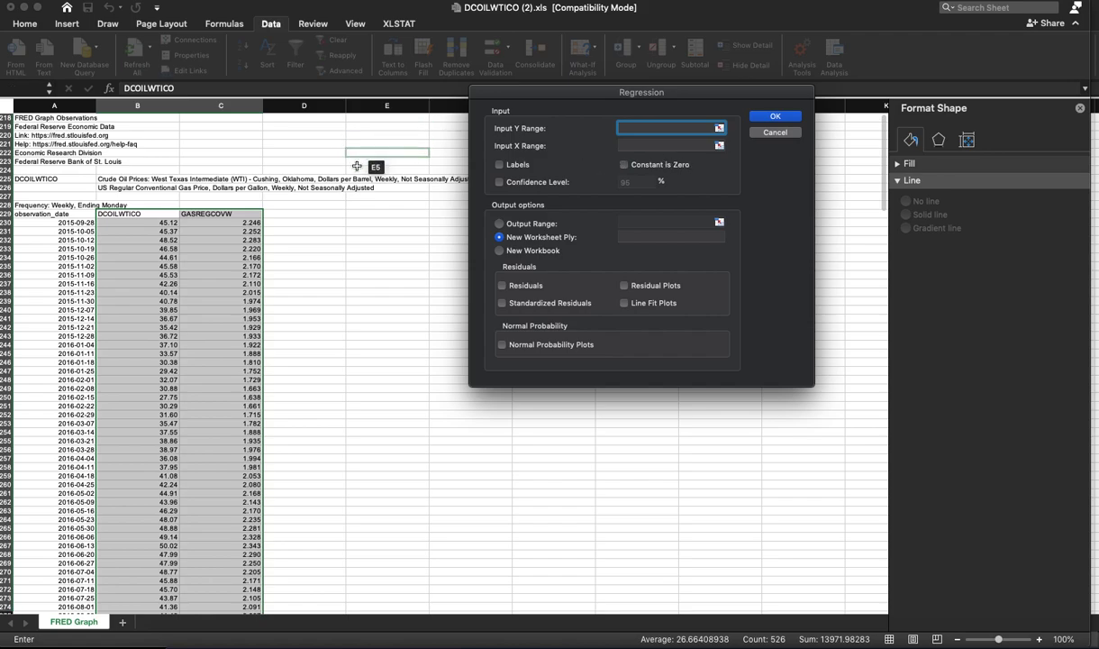
- Run the regression with Y $C$12:$C$274, X $B$12:$B$274, Labels and 95% confidence
{"action": "left_click_drag", "start_coordinate": [181, 222], "coordinate": [220, 211]}
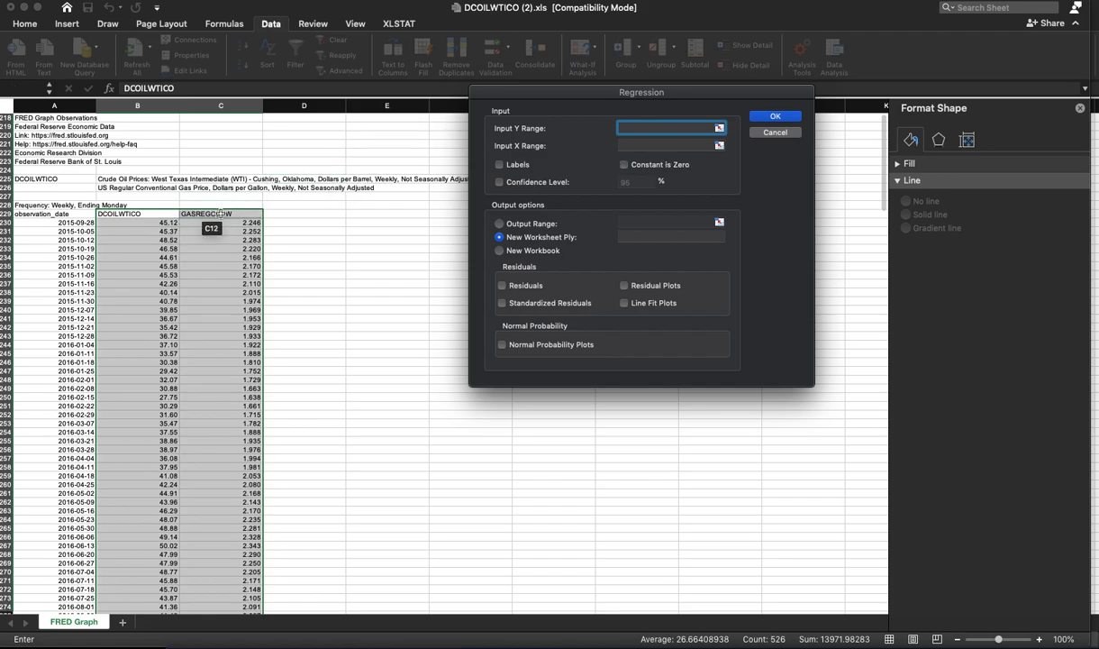
{"action": "left_click", "coordinate": [220, 214]}
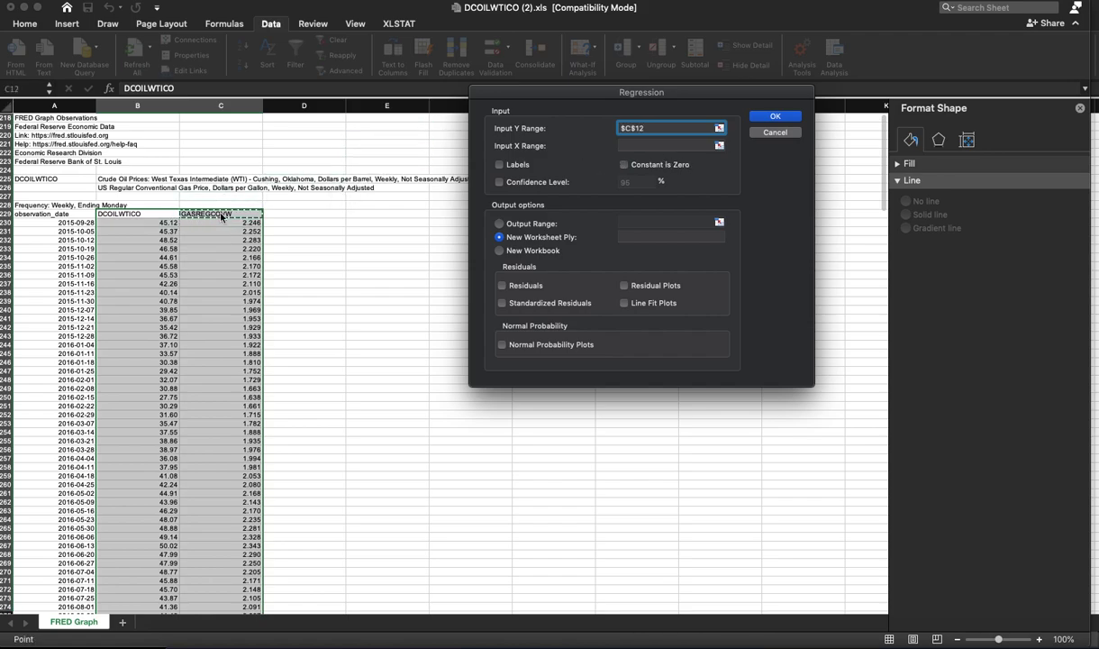
{"action": "key", "text": "ctrl+shift+Down"}
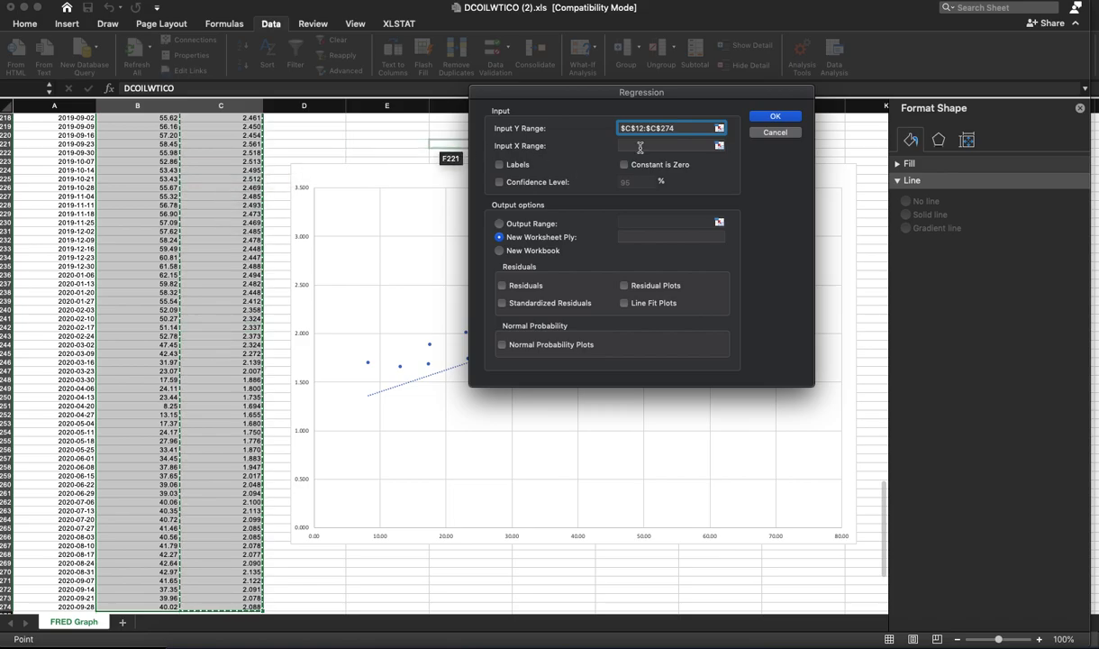
{"action": "left_click", "coordinate": [638, 145]}
{"action": "scroll", "coordinate": [175, 212], "scroll_direction": "up", "scroll_amount": 10}
{"action": "scroll", "coordinate": [176, 212], "scroll_direction": "up", "scroll_amount": 20}
{"action": "left_click", "coordinate": [131, 214]}
{"action": "key", "text": "ctrl+shift+Down"}
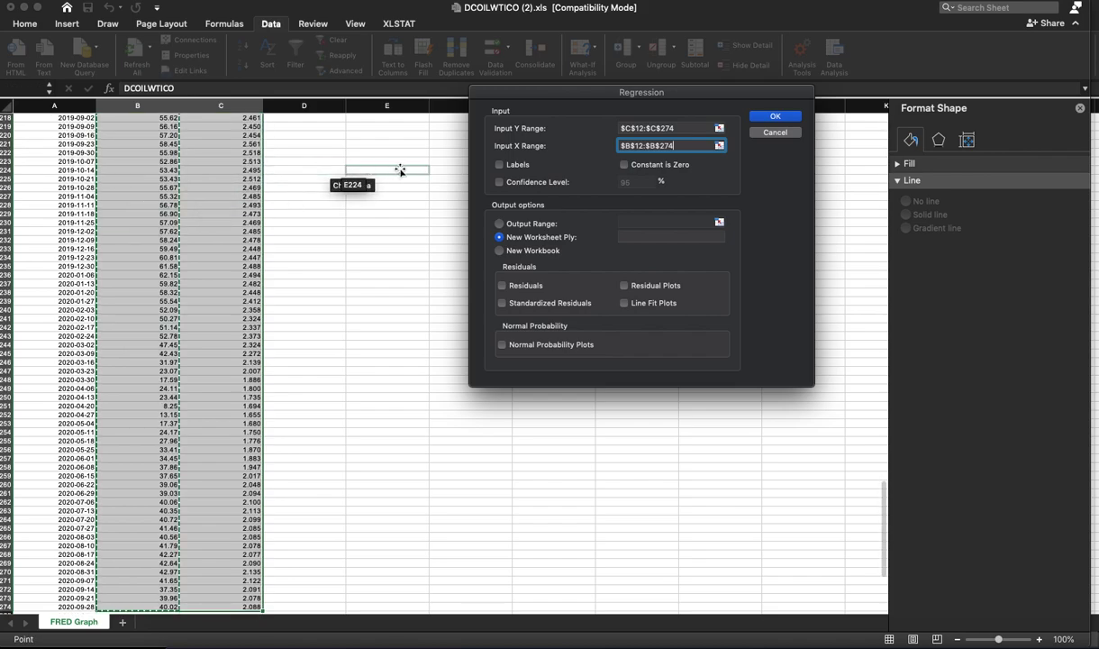
{"action": "left_click", "coordinate": [499, 165]}
{"action": "left_click", "coordinate": [498, 182]}
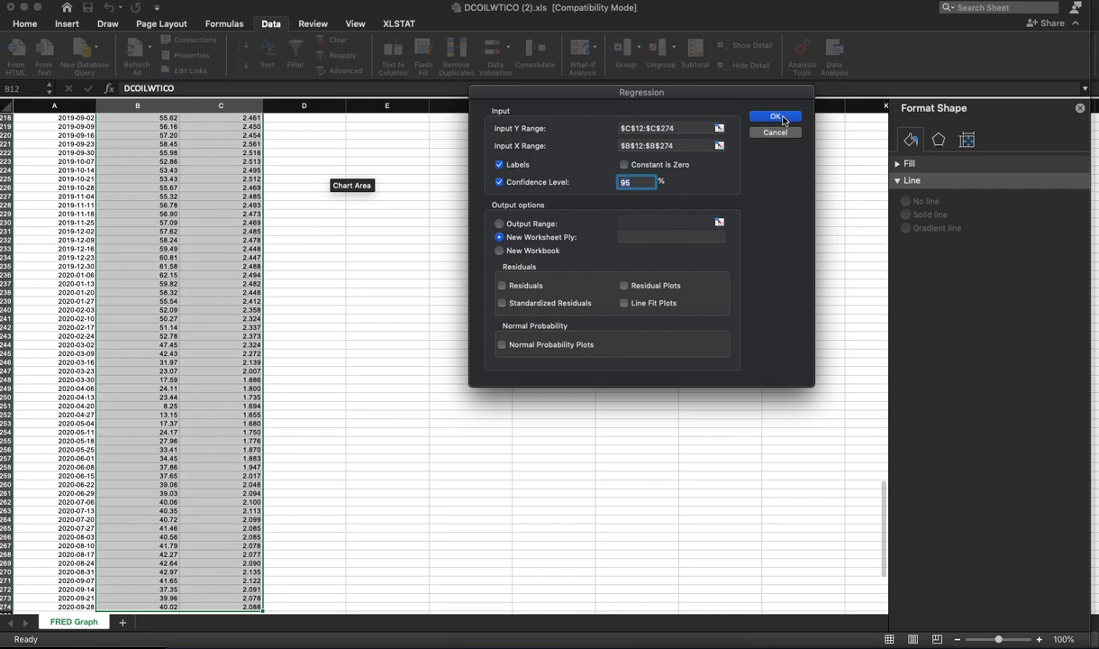
{"action": "left_click", "coordinate": [775, 117]}
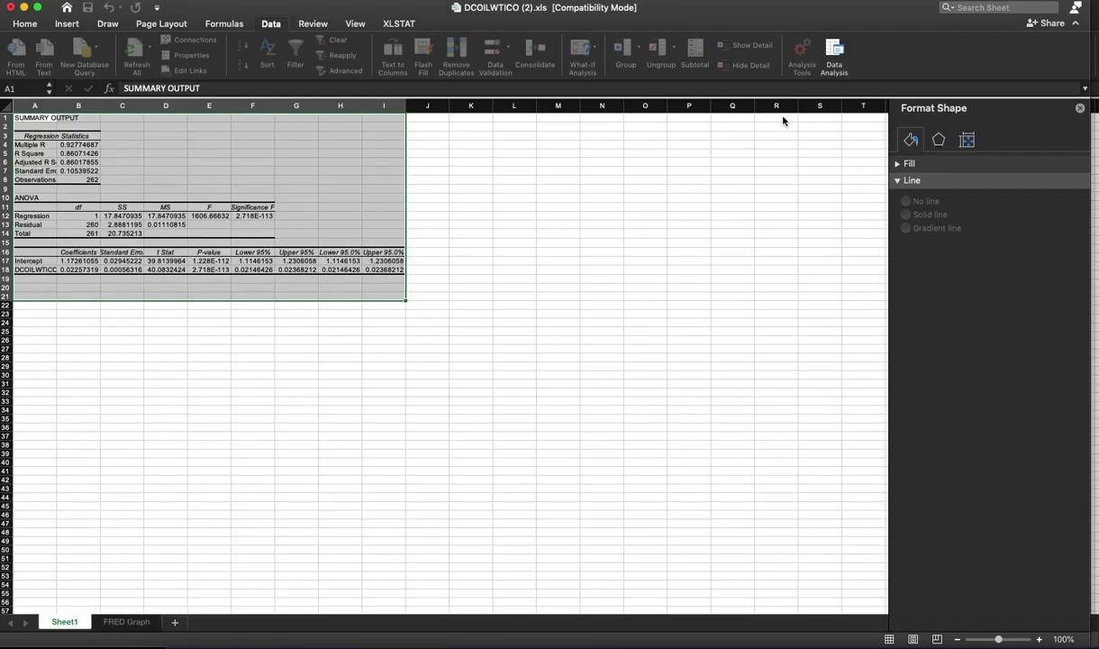
- Widen column A of the regression output, then return to FRED Graph and select the scatter chart
{"action": "left_click", "coordinate": [166, 392]}
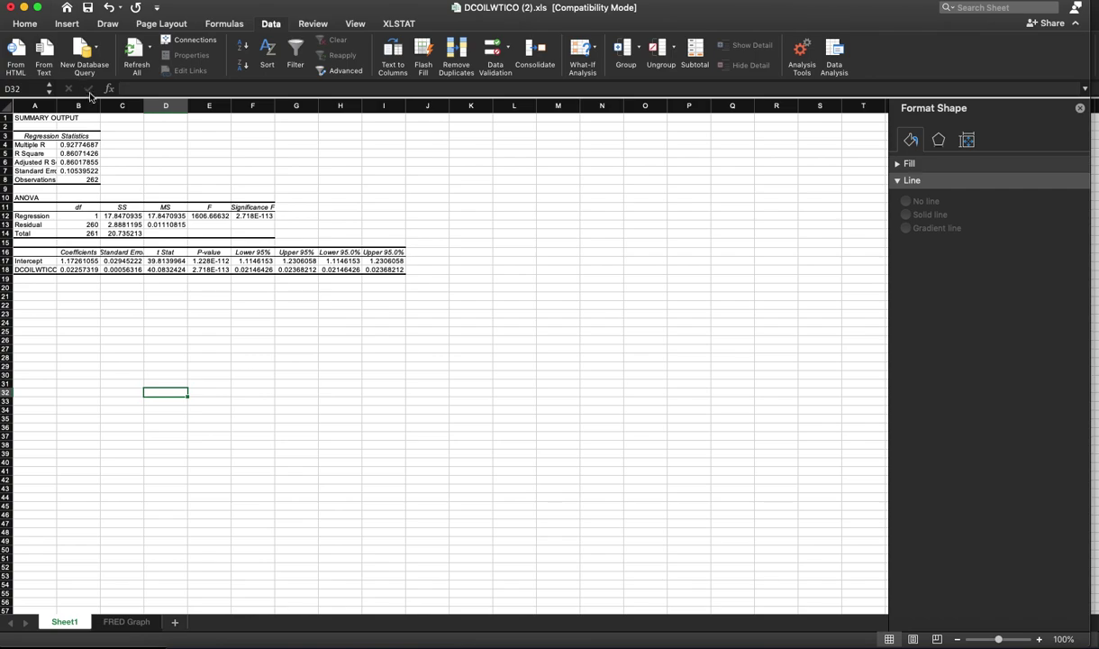
{"action": "left_click_drag", "start_coordinate": [57, 106], "coordinate": [155, 105]}
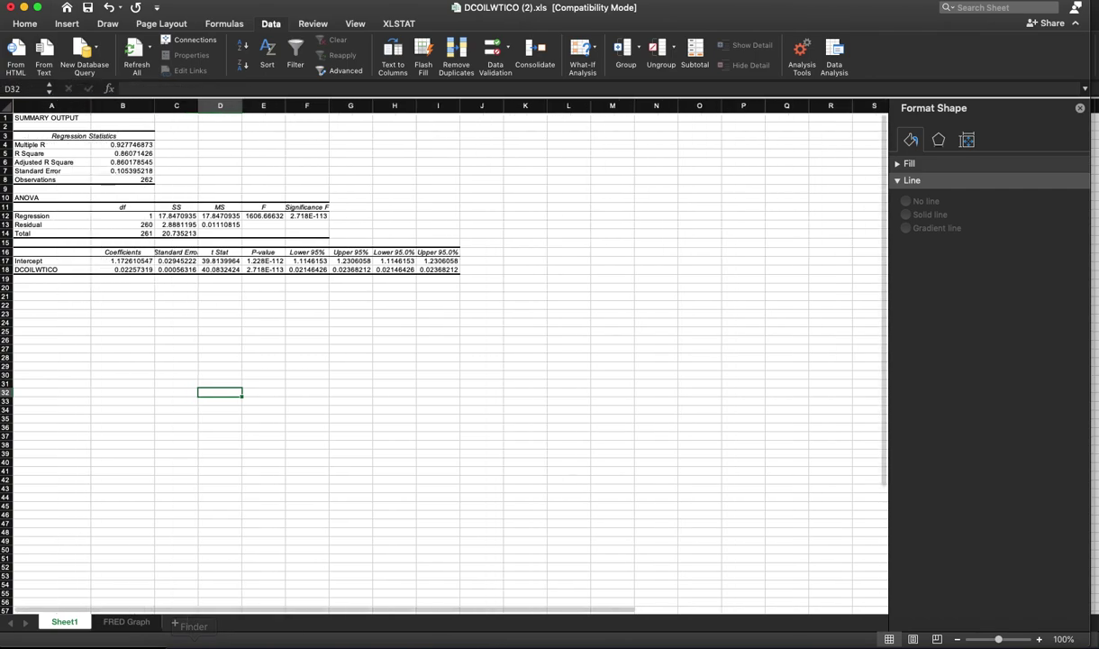
{"action": "left_click", "coordinate": [139, 623]}
{"action": "left_click", "coordinate": [673, 168]}
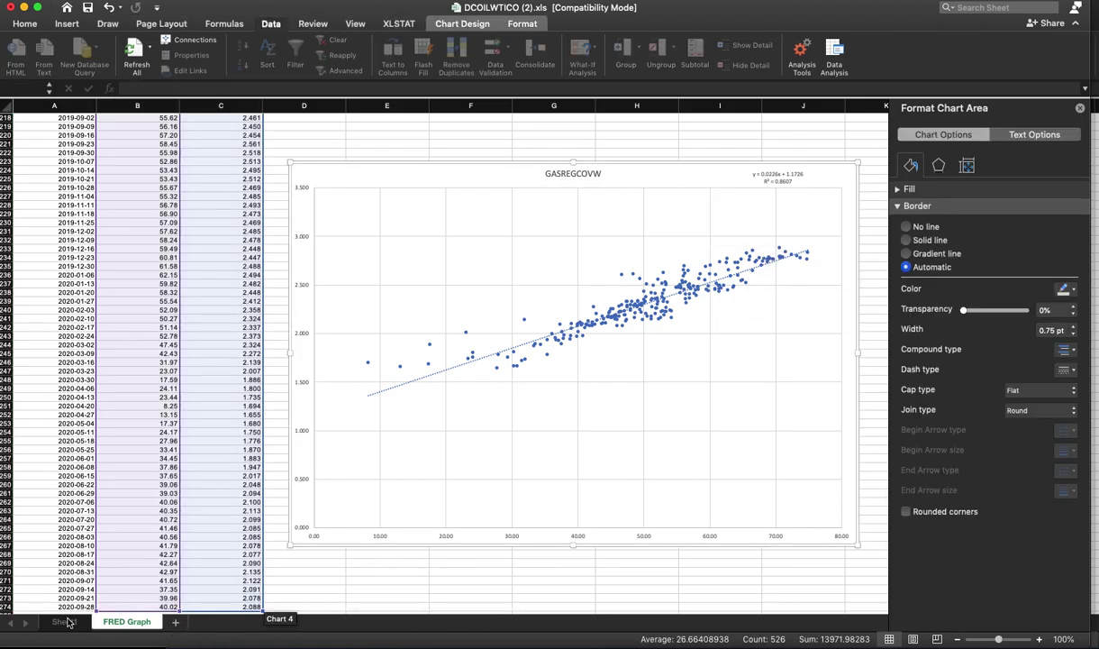
- Paste the scatter chart onto Sheet1 and enlarge its trendline equation label text
{"action": "left_click", "coordinate": [65, 622]}
{"action": "key", "text": "super+v"}
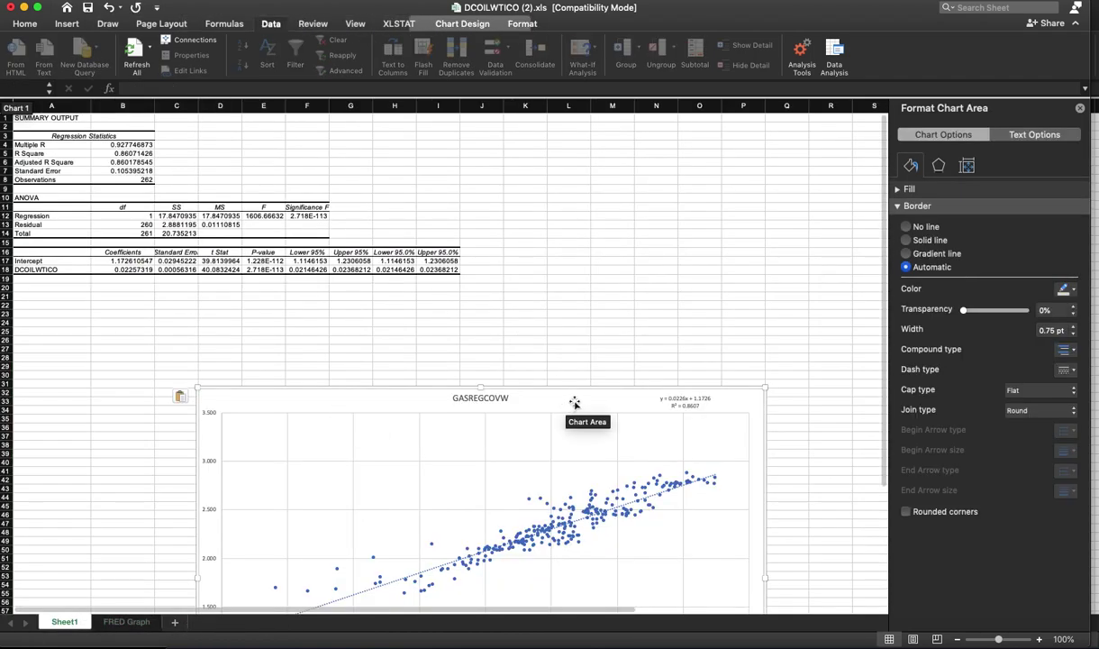
{"action": "left_click", "coordinate": [685, 400]}
{"action": "key", "text": "super+a"}
{"action": "left_click", "coordinate": [692, 399]}
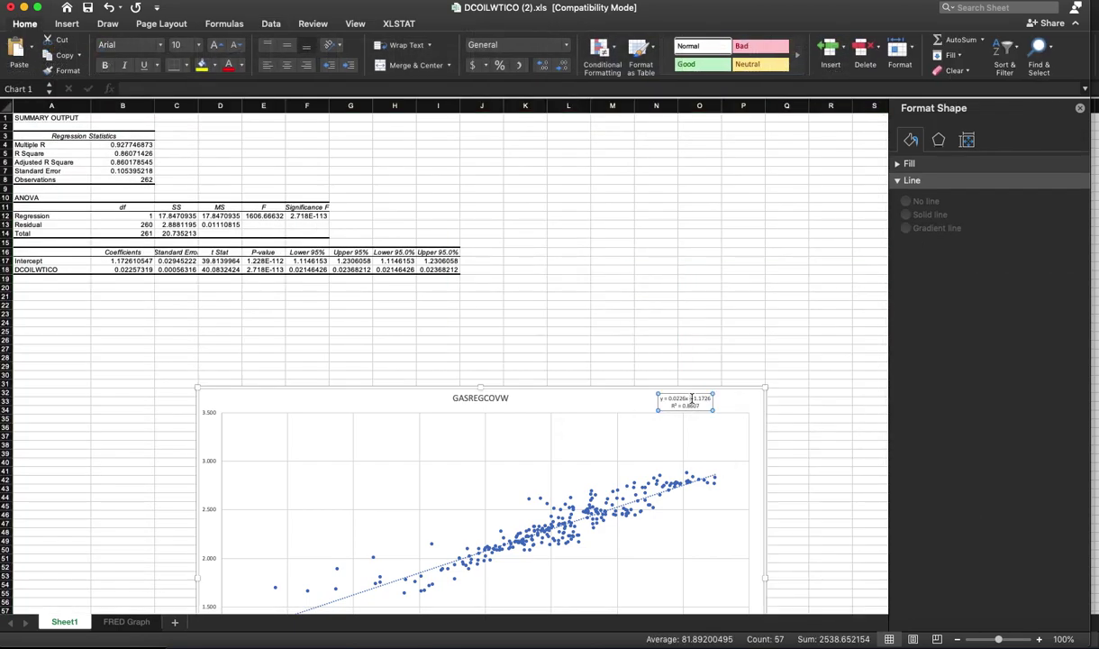
{"action": "left_click", "coordinate": [217, 45]}
{"action": "left_click", "coordinate": [216, 45]}
{"action": "left_click", "coordinate": [217, 45]}
{"action": "left_click", "coordinate": [217, 45]}
{"action": "left_click", "coordinate": [216, 45]}
{"action": "left_click", "coordinate": [216, 45]}
{"action": "left_click", "coordinate": [216, 46]}
{"action": "left_click", "coordinate": [666, 296]}
- Compare R Square in B5 and the coefficient in B18, then move the chart under the output
{"action": "left_click", "coordinate": [131, 155]}
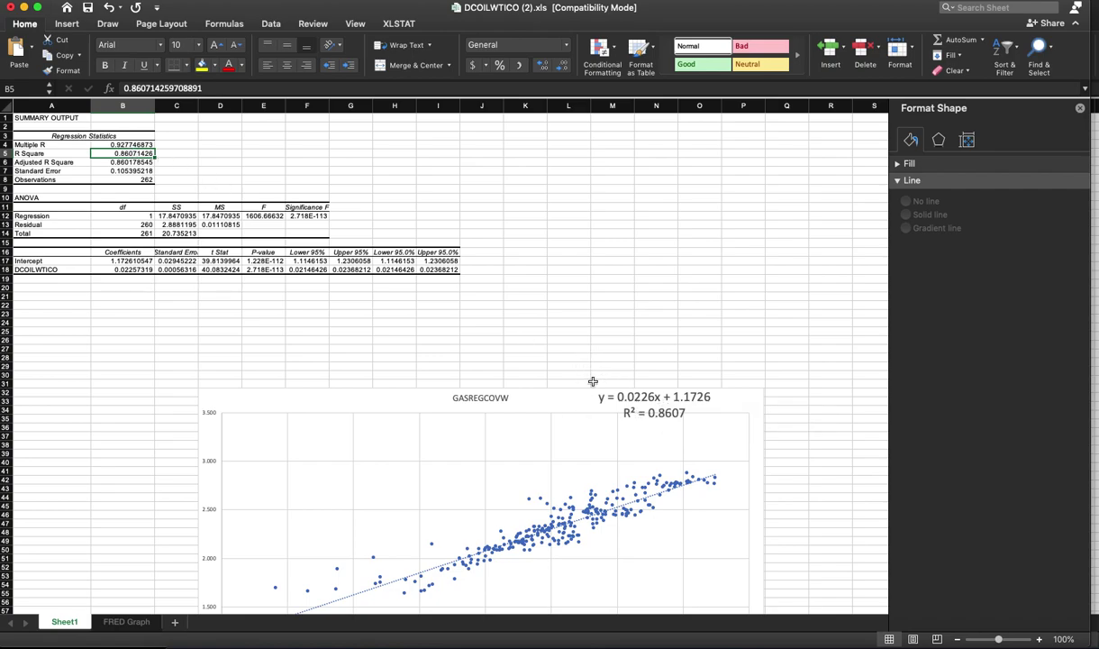
{"action": "left_click", "coordinate": [124, 270]}
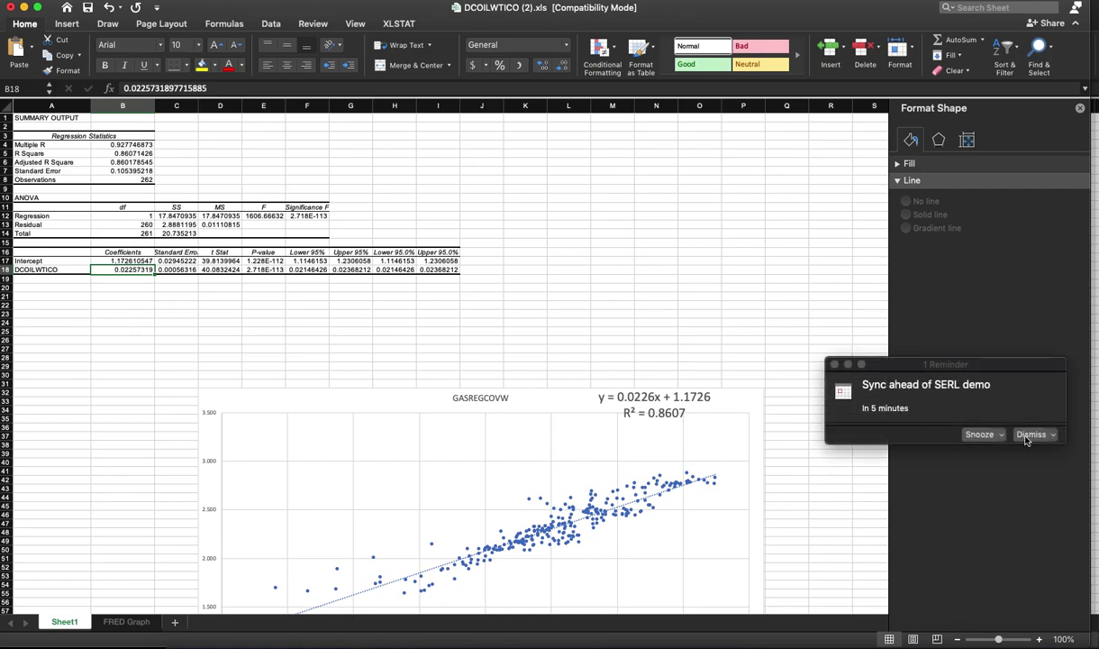
{"action": "left_click", "coordinate": [1026, 438]}
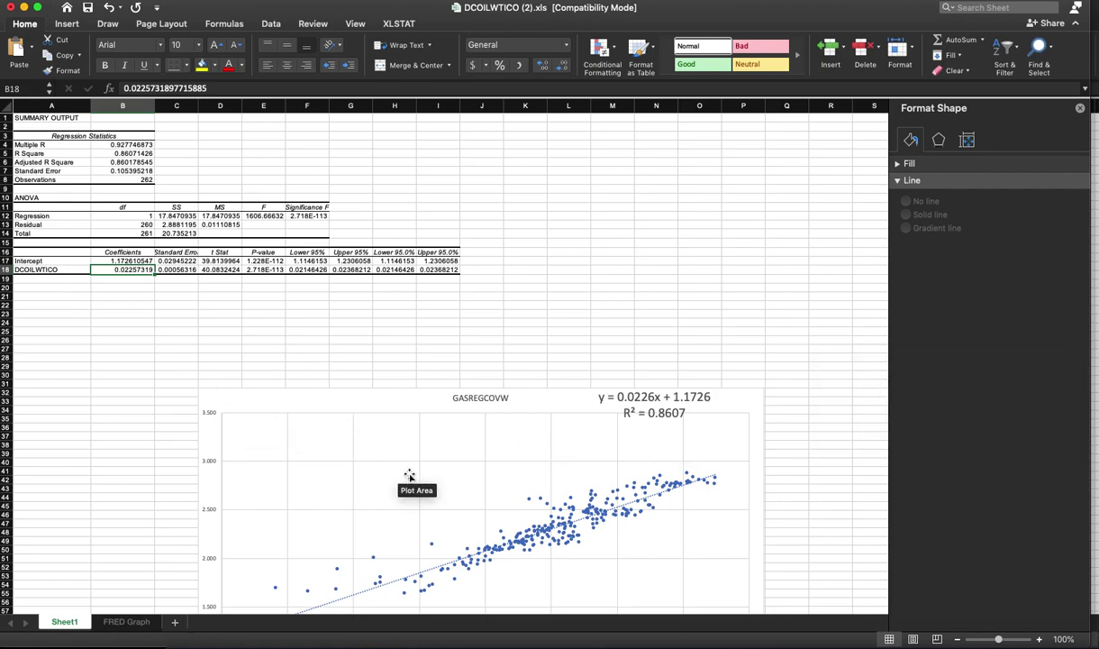
{"action": "left_click_drag", "start_coordinate": [351, 398], "coordinate": [322, 343]}
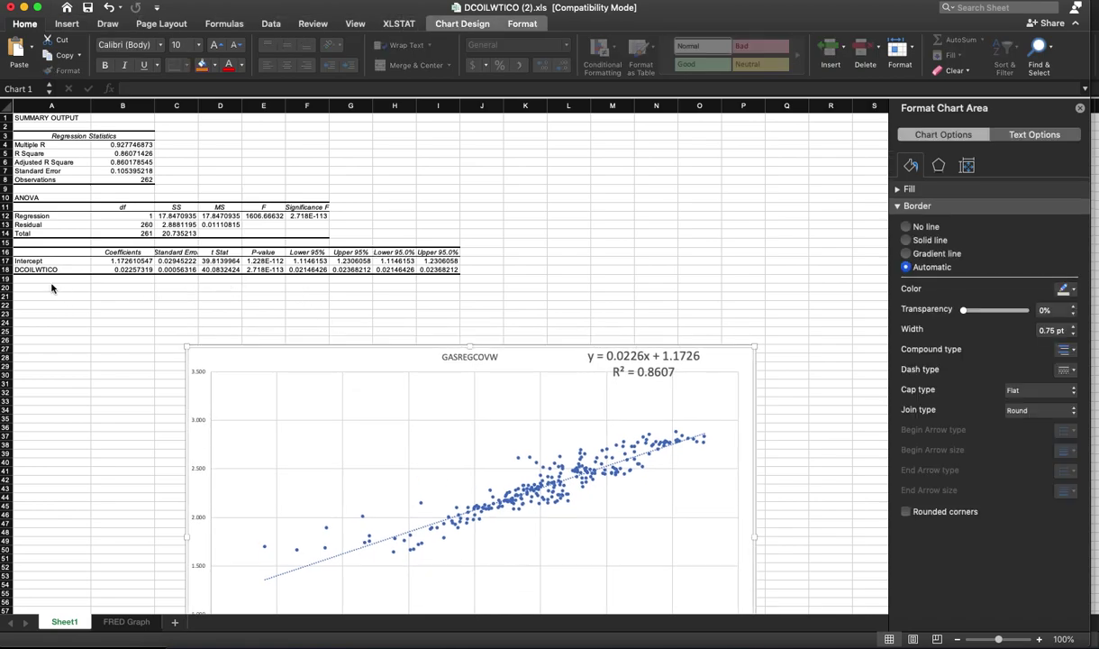
{"action": "left_click", "coordinate": [102, 297]}
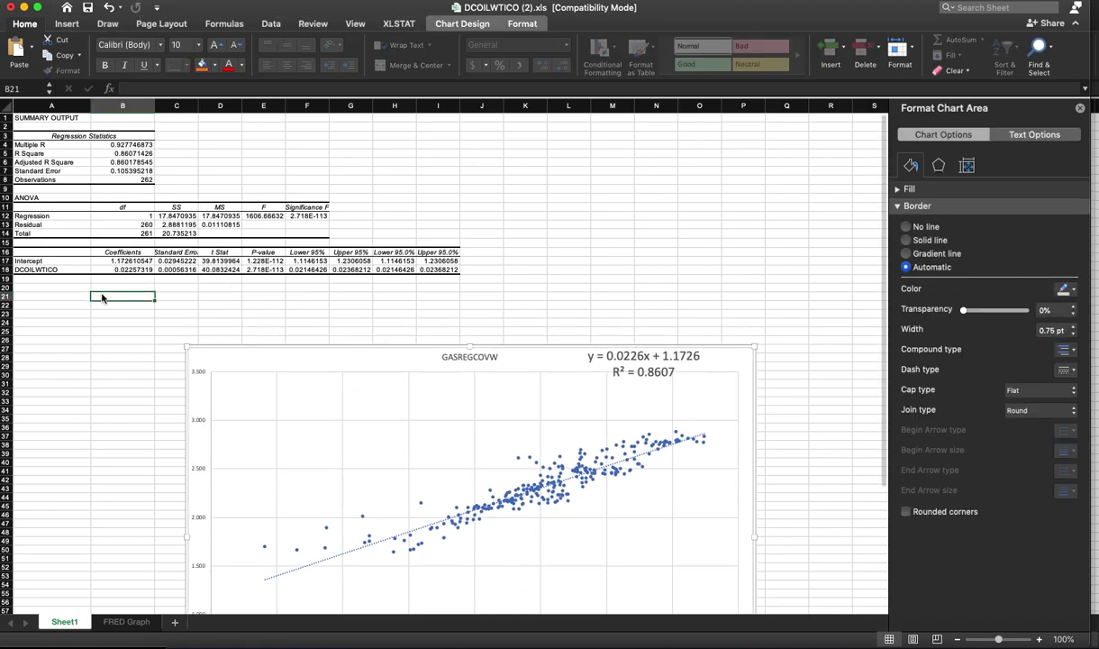
- Enter in B21 that a one unit crude oil price increase is associated with a gasoline price increase
{"action": "type", "text": "a o"}
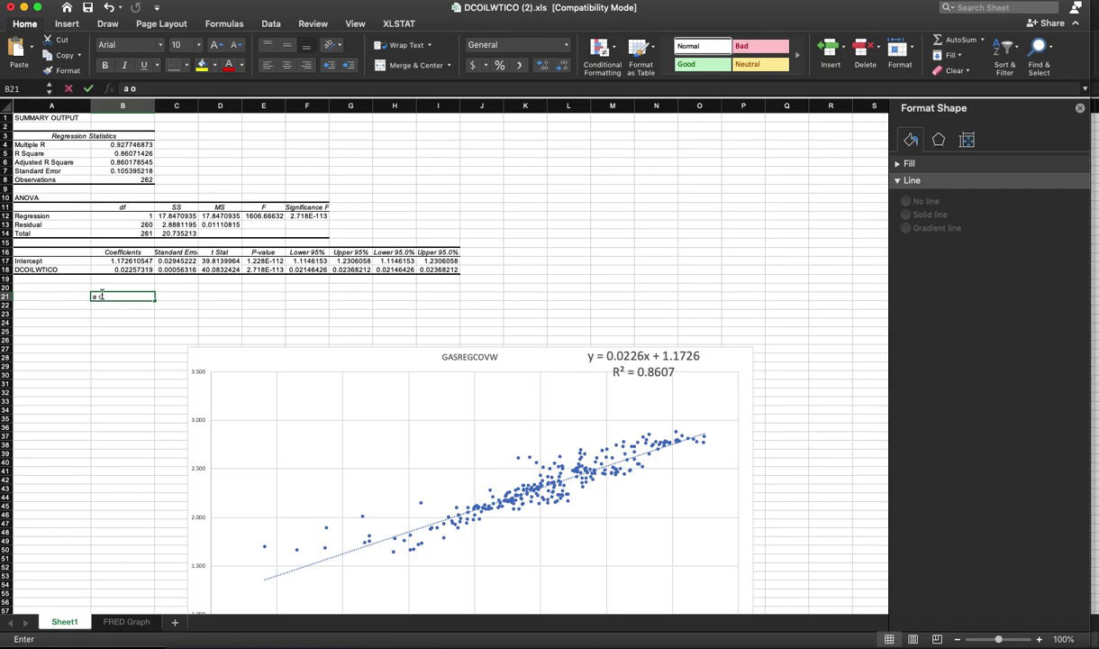
{"action": "type", "text": "ne unit "}
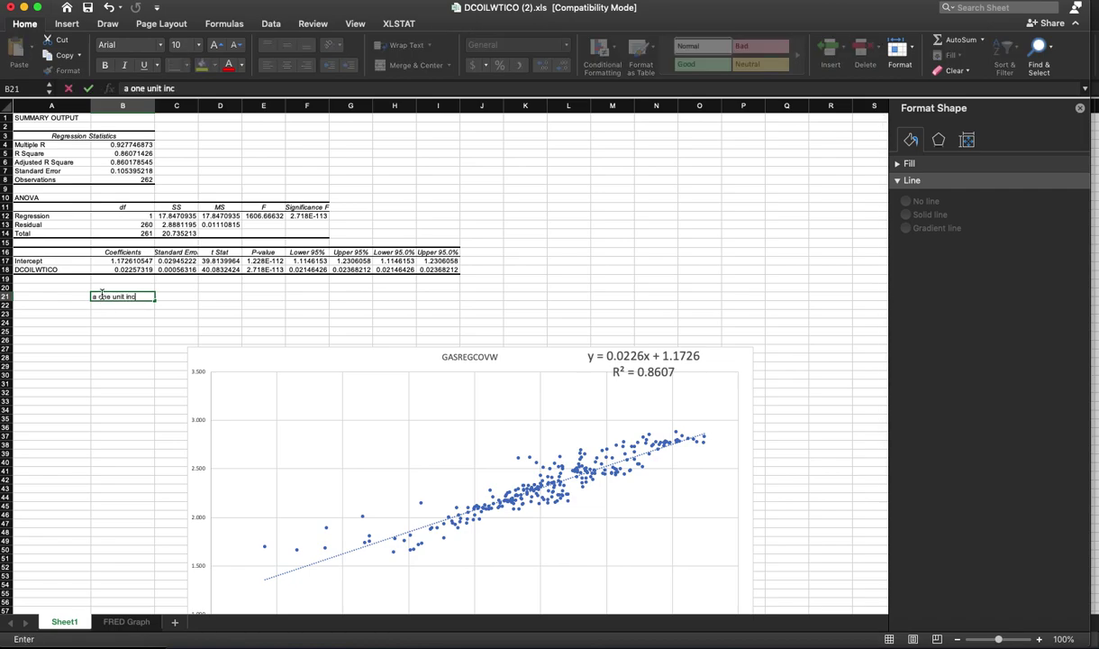
{"action": "type", "text": "increase in the price of crude"}
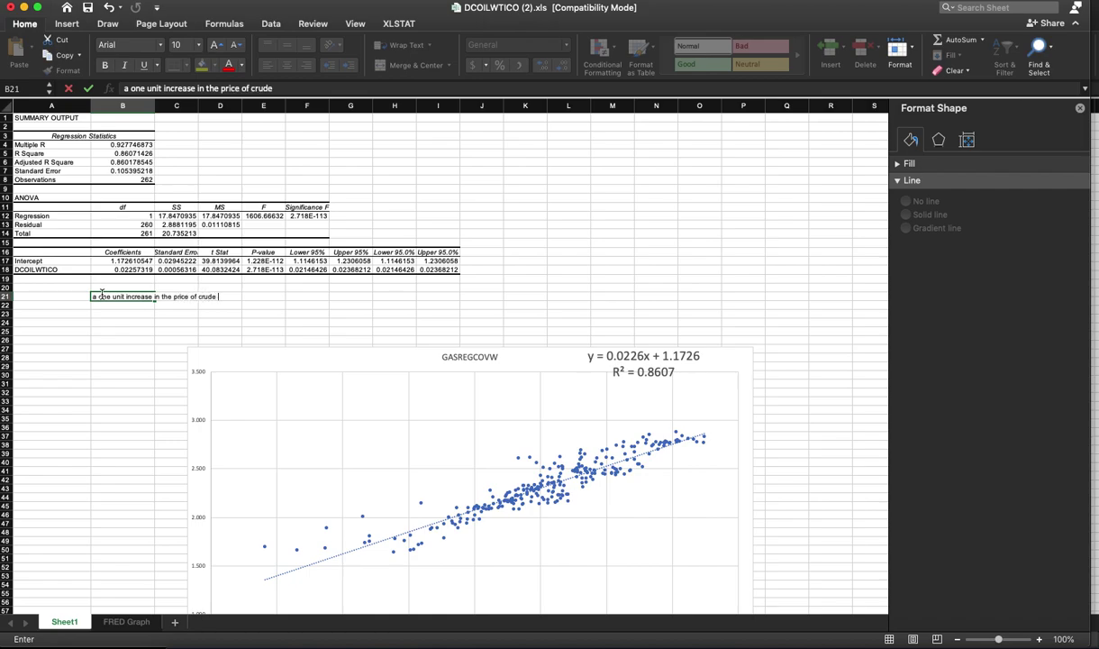
{"action": "type", "text": " oil is associated with a 0.0226"}
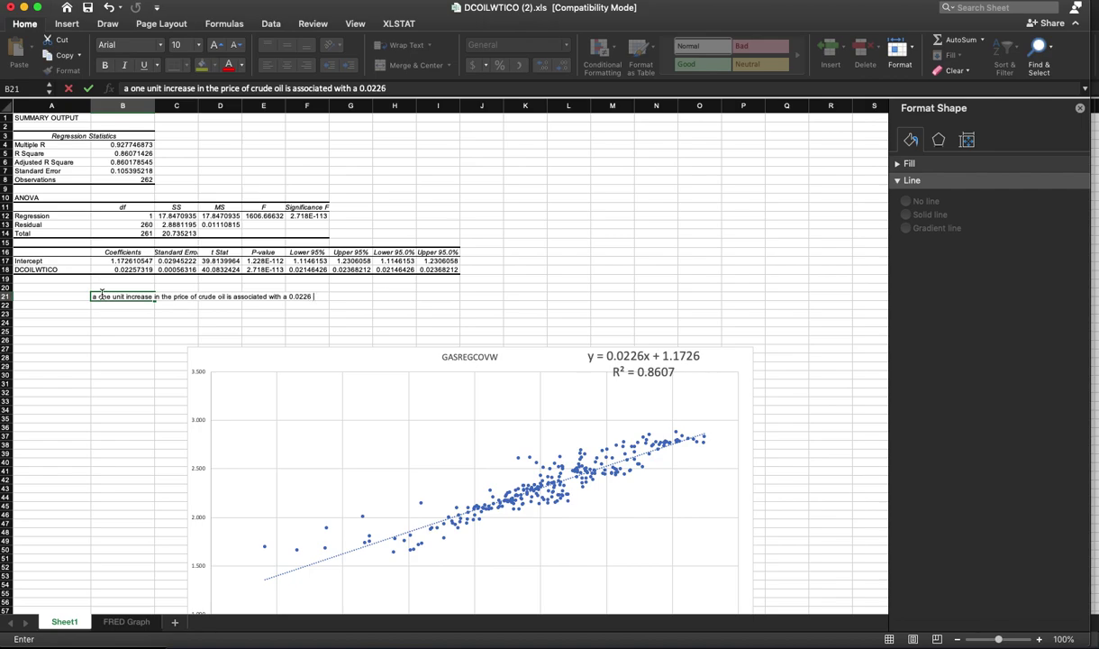
{"action": "type", "text": "ease in the prio"}
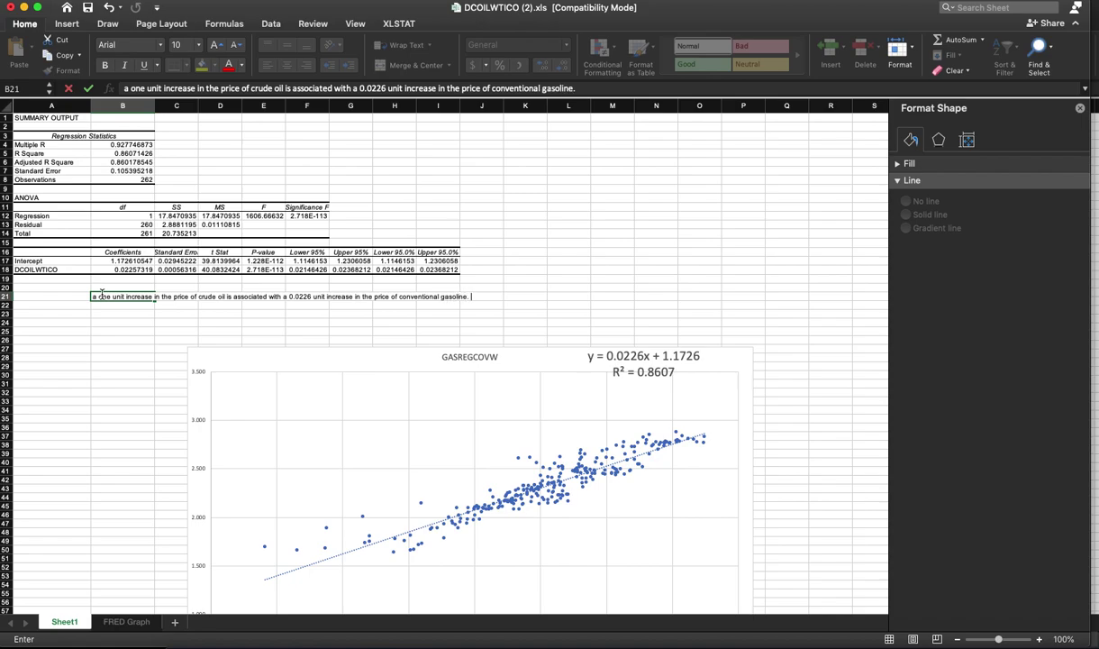
{"action": "left_click", "coordinate": [343, 313]}
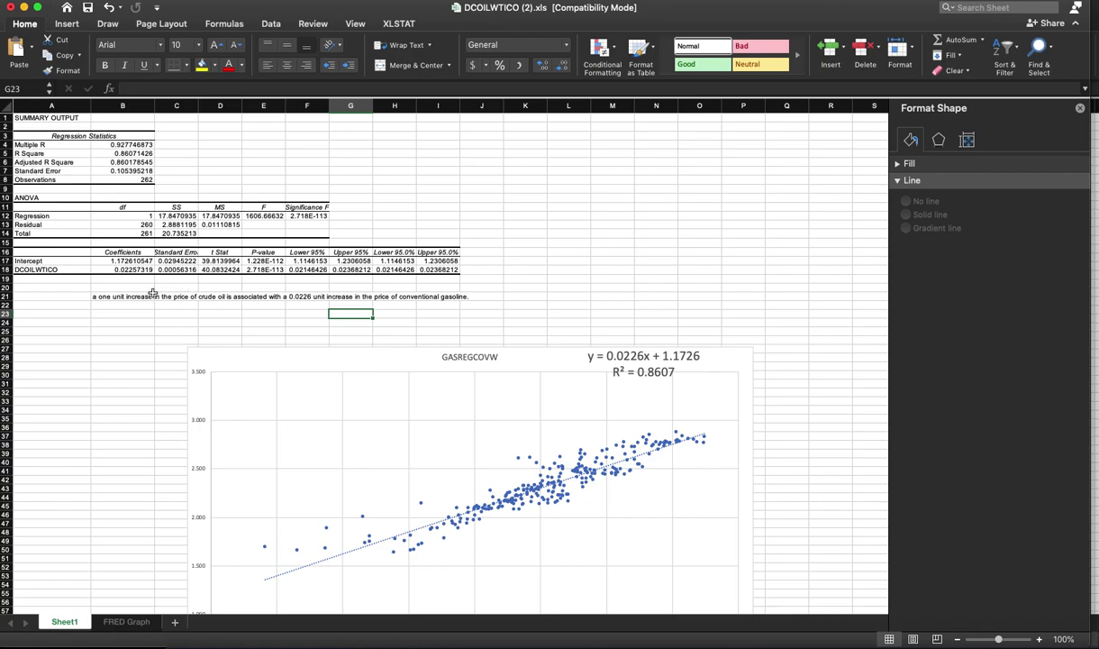
- Replace both occurrences of 'unit' with 'dollar' in the B21 sentence
{"action": "left_click", "coordinate": [141, 297]}
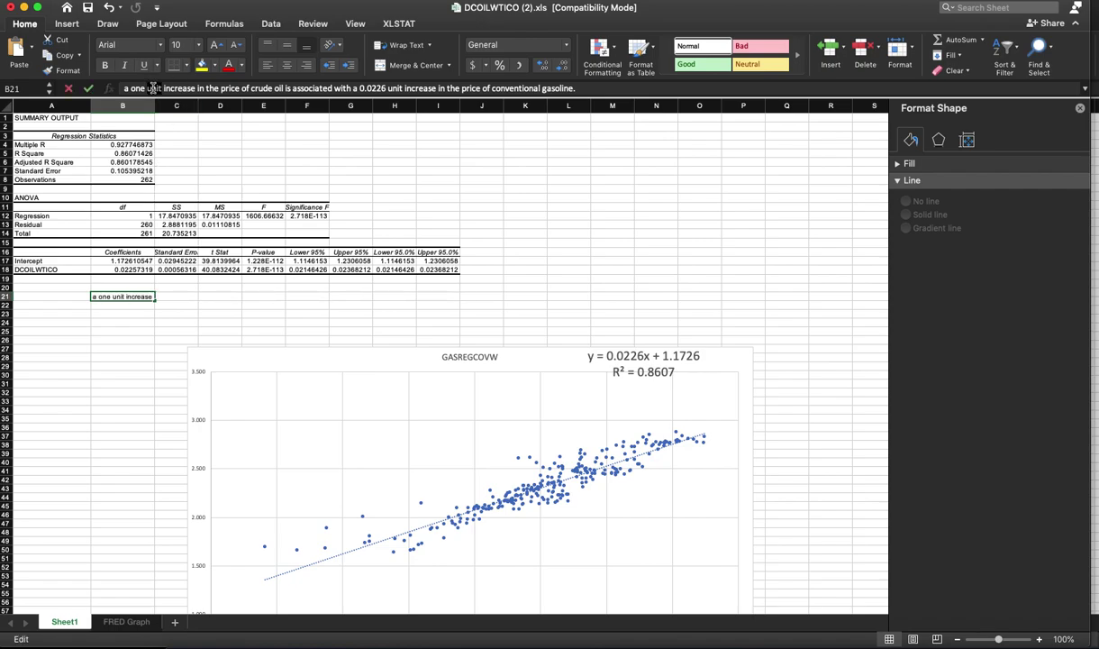
{"action": "double_click", "coordinate": [153, 88]}
{"action": "type", "text": "dollar"}
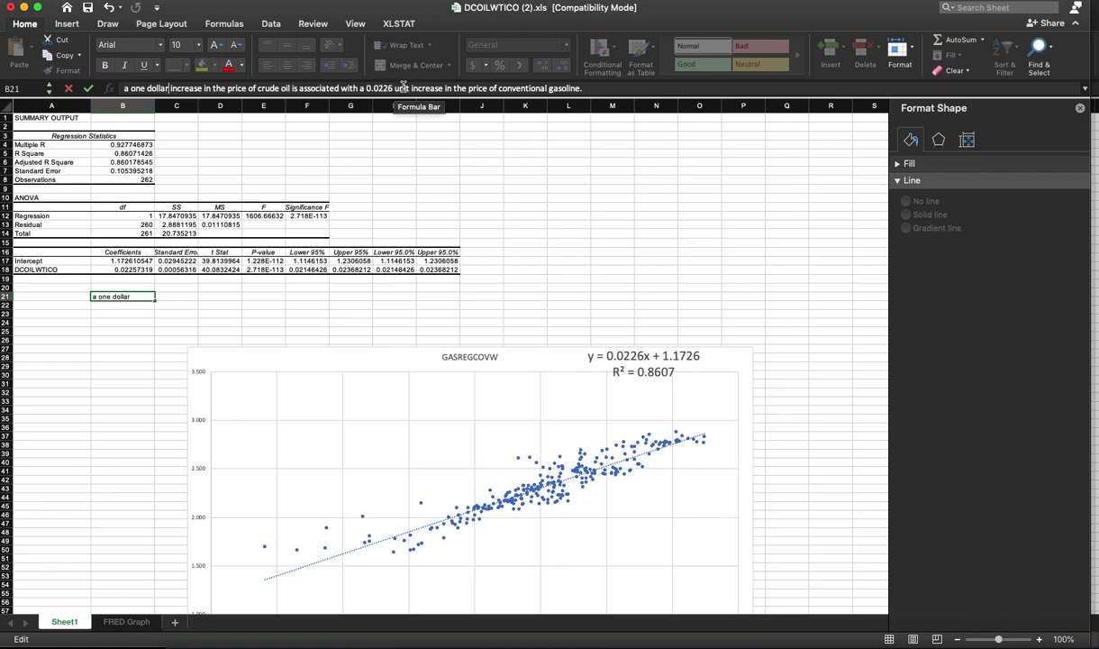
{"action": "left_click", "coordinate": [403, 88]}
{"action": "double_click", "coordinate": [403, 87]}
{"action": "type", "text": "dollar"}
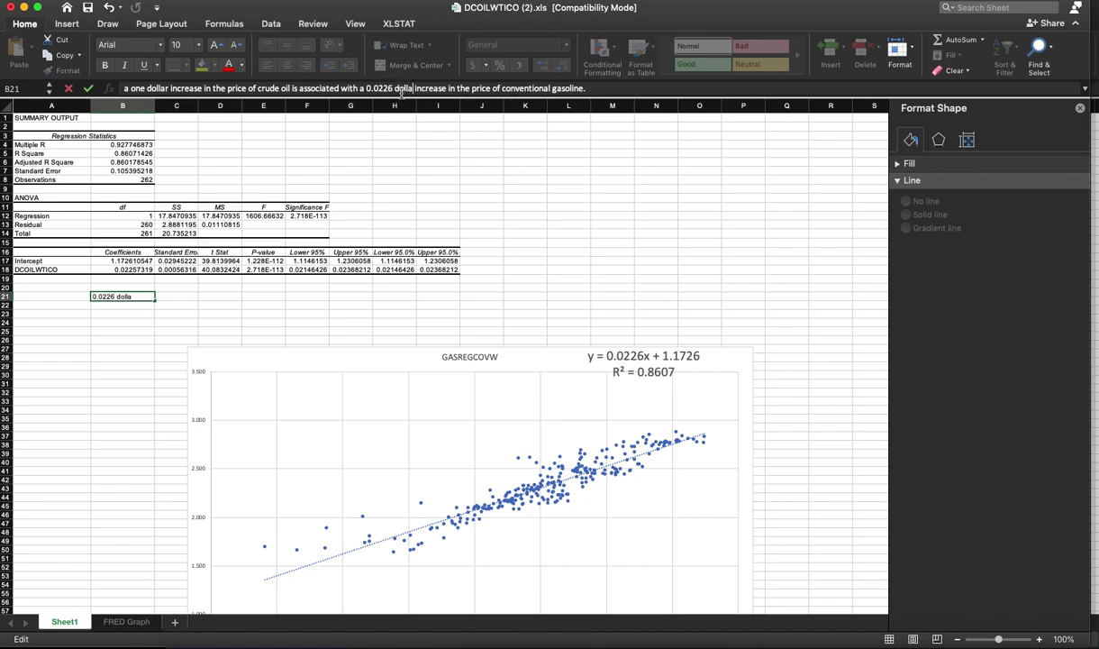
{"action": "left_click", "coordinate": [558, 231]}
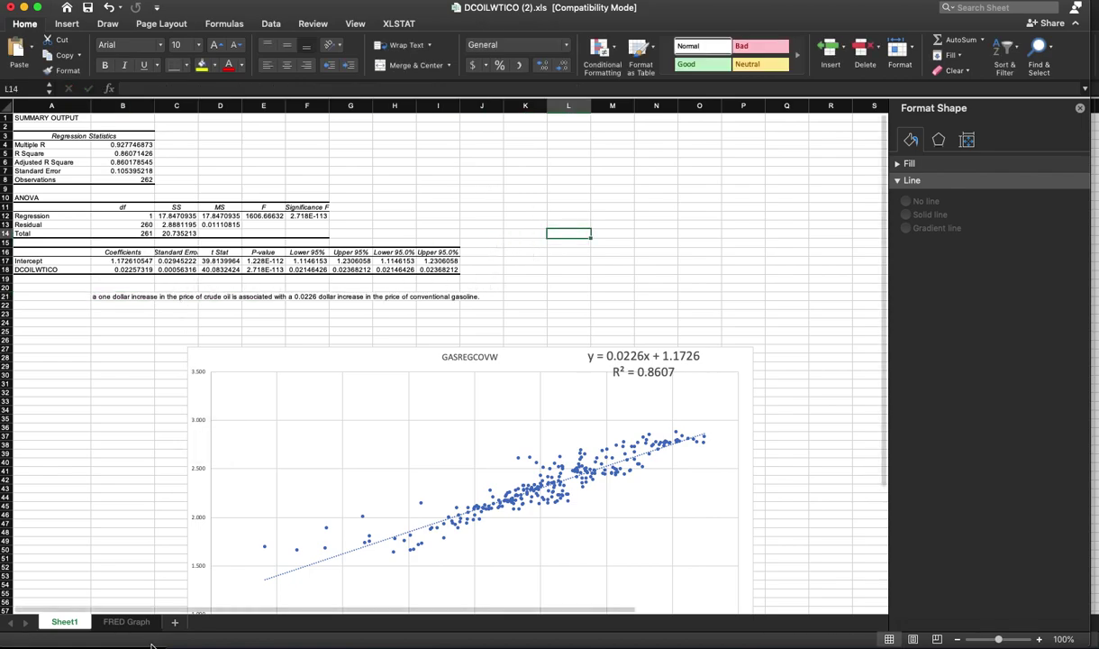
- Check the regression summary and chart on Sheet1, then return to the FRED Graph data
{"action": "left_click", "coordinate": [127, 622]}
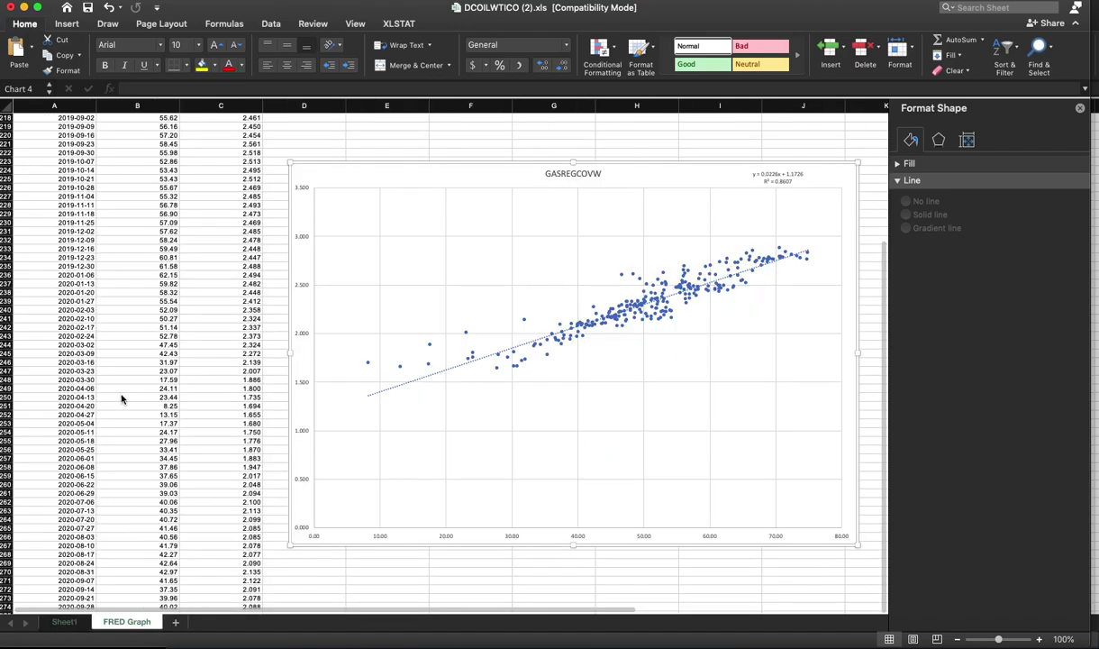
{"action": "scroll", "coordinate": [199, 446], "scroll_direction": "up", "scroll_amount": 15}
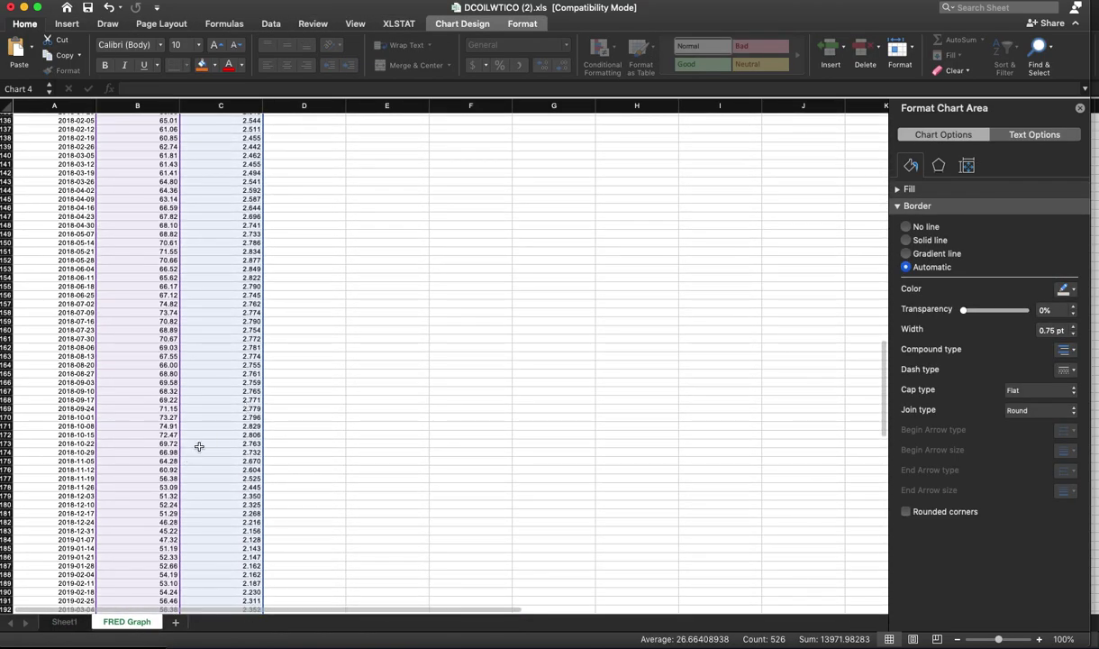
{"action": "scroll", "coordinate": [199, 446], "scroll_direction": "up", "scroll_amount": 8}
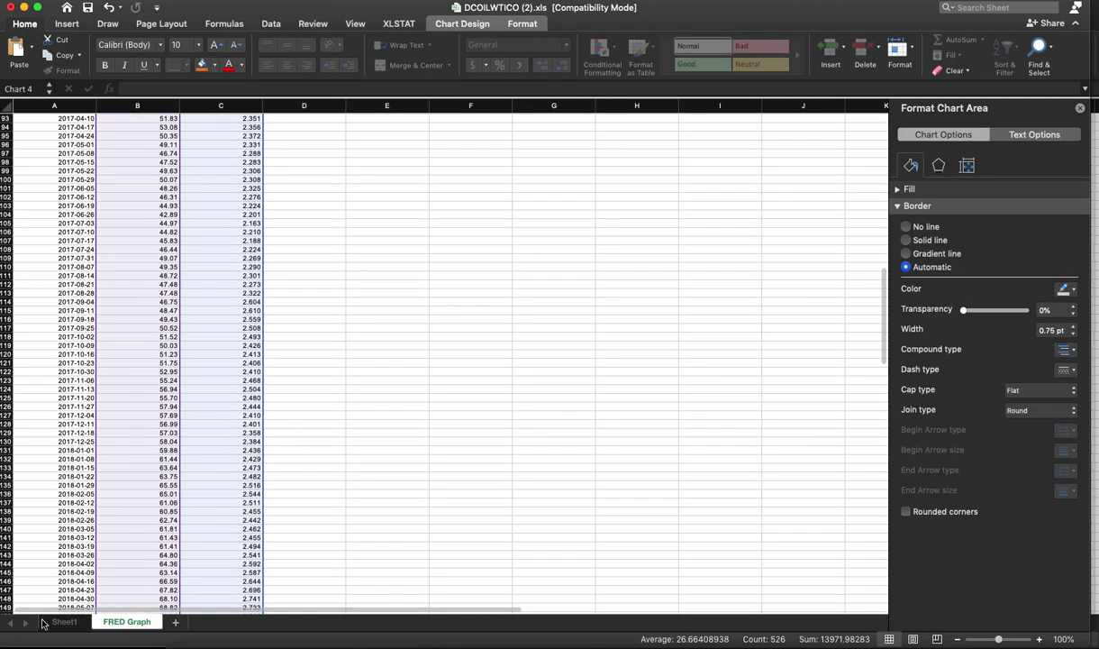
{"action": "left_click", "coordinate": [63, 622]}
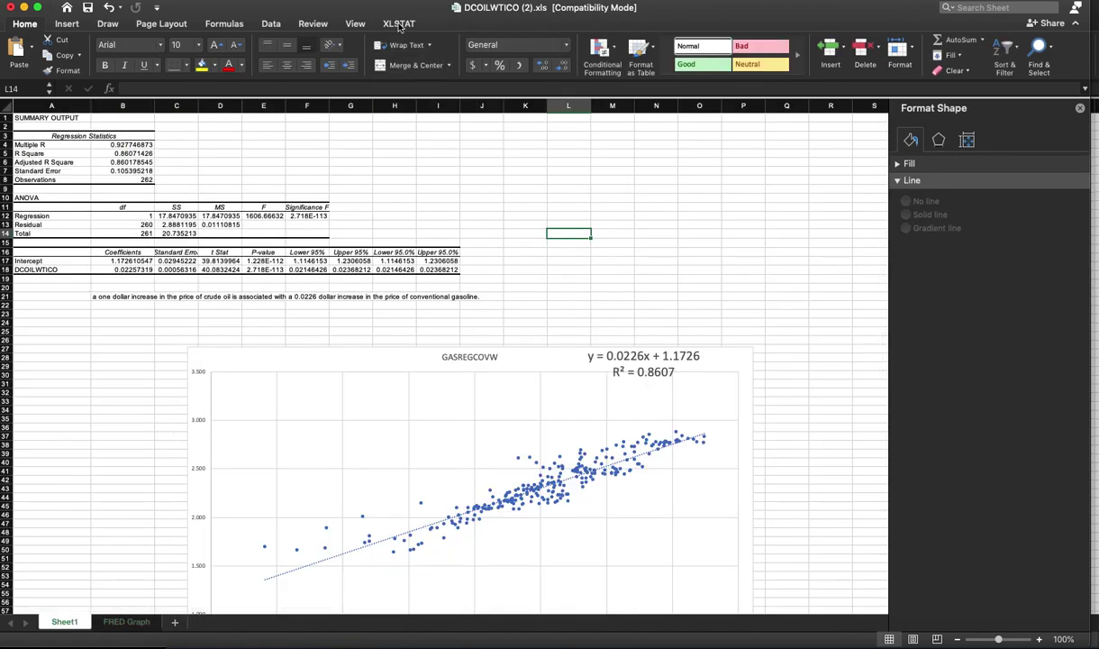
{"action": "left_click", "coordinate": [141, 622]}
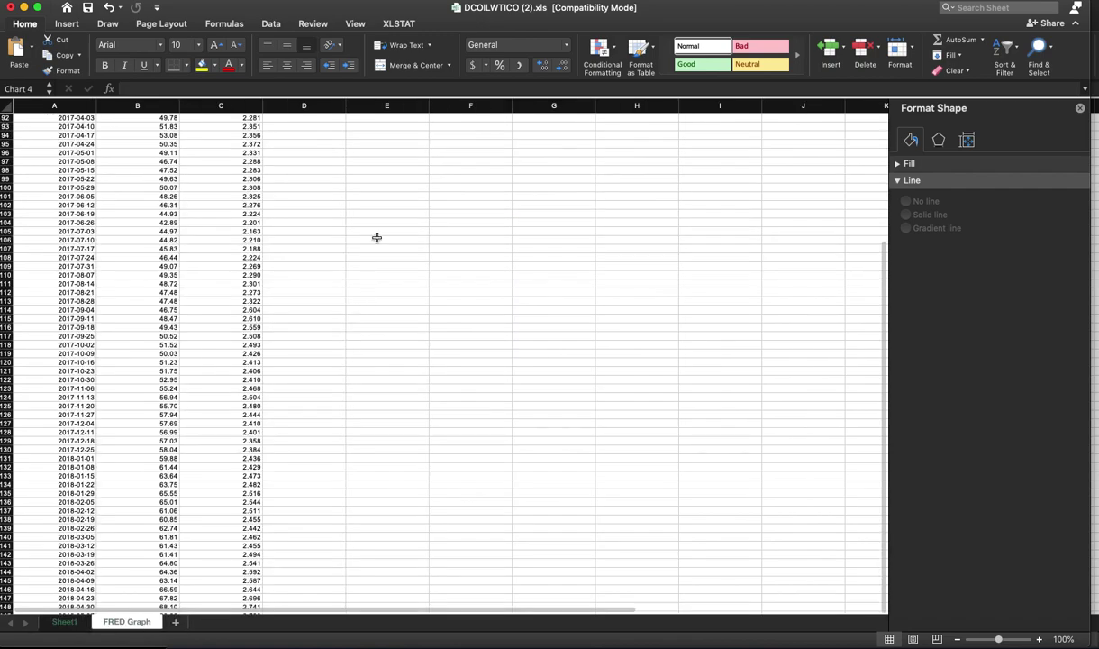
- Load the XLSTAT add-in so its modeling tools become available
{"action": "left_click", "coordinate": [399, 24]}
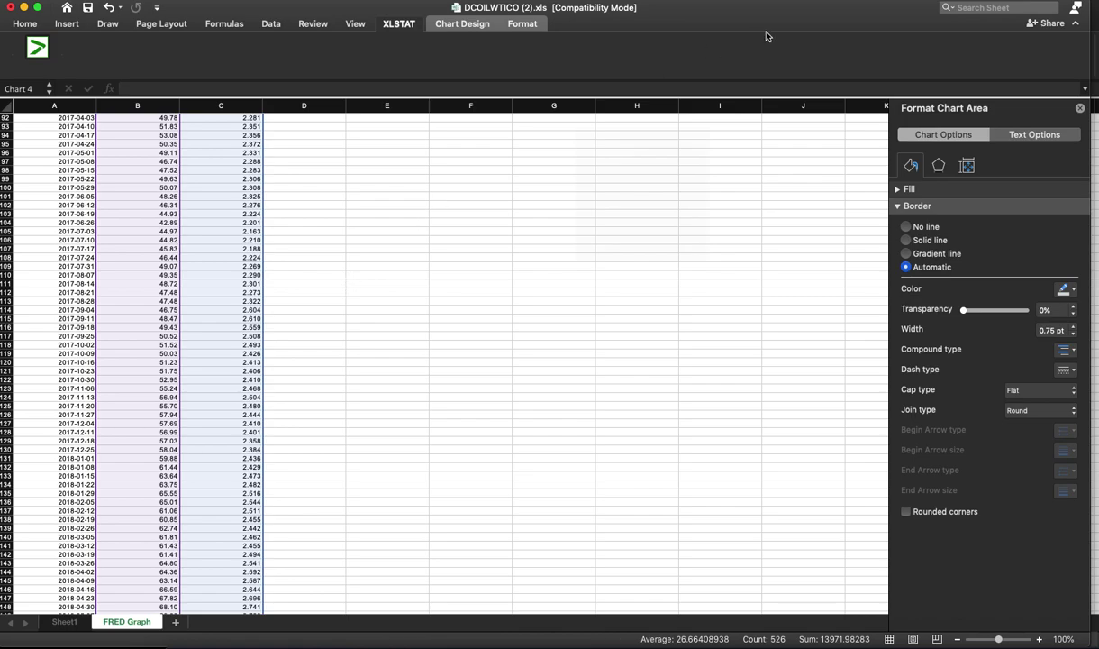
{"action": "left_click", "coordinate": [38, 49]}
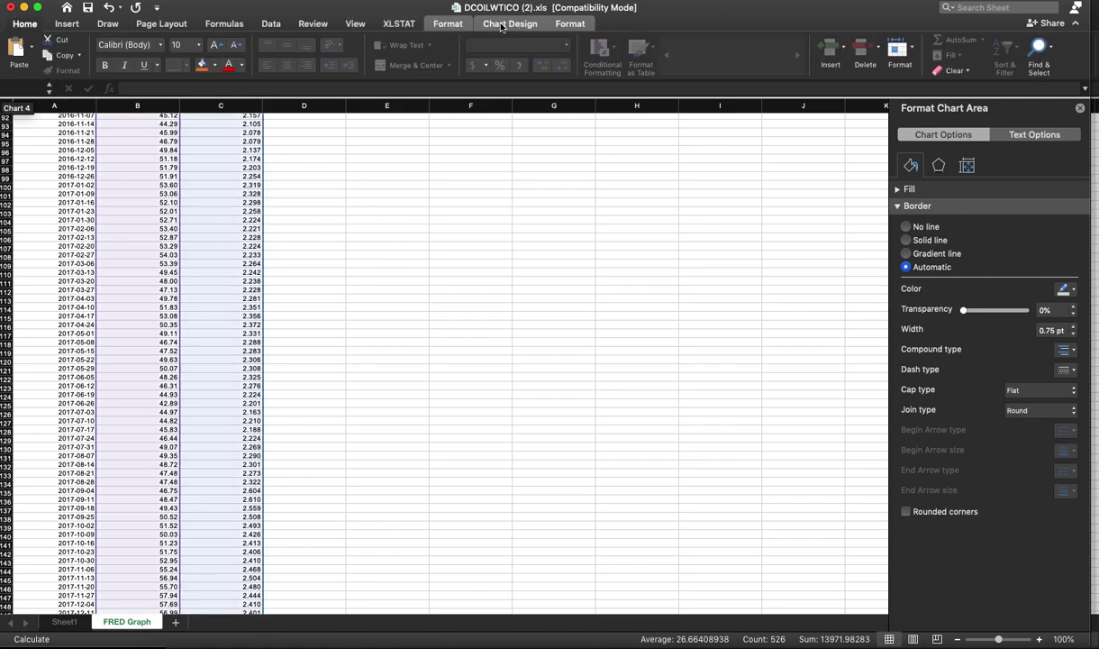
{"action": "left_click", "coordinate": [399, 29]}
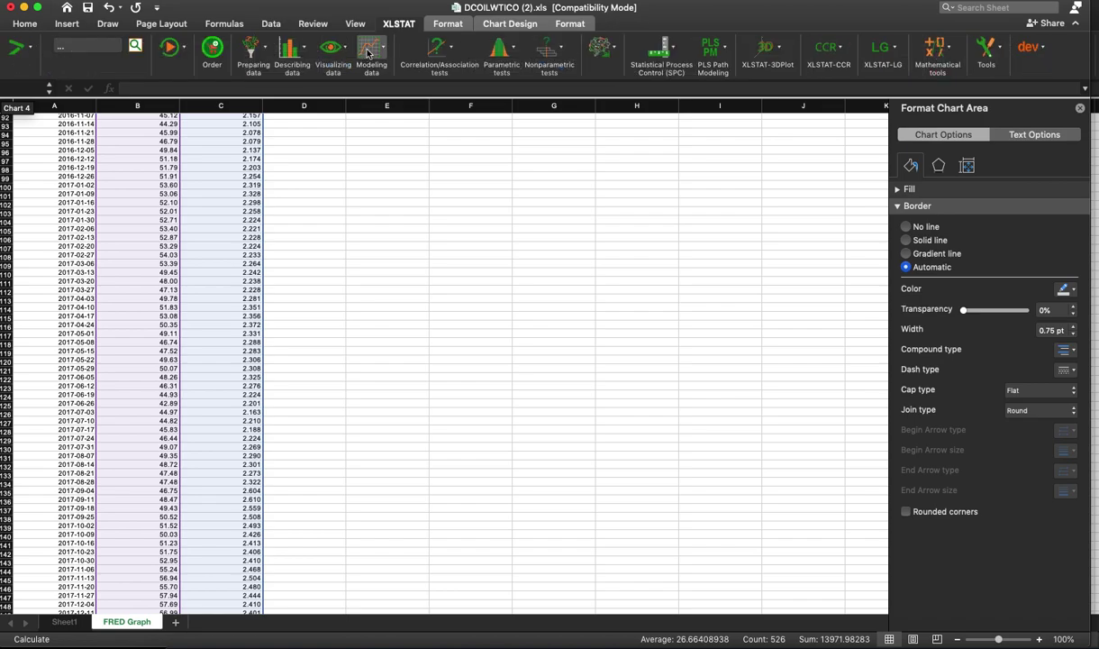
{"action": "left_click", "coordinate": [369, 49]}
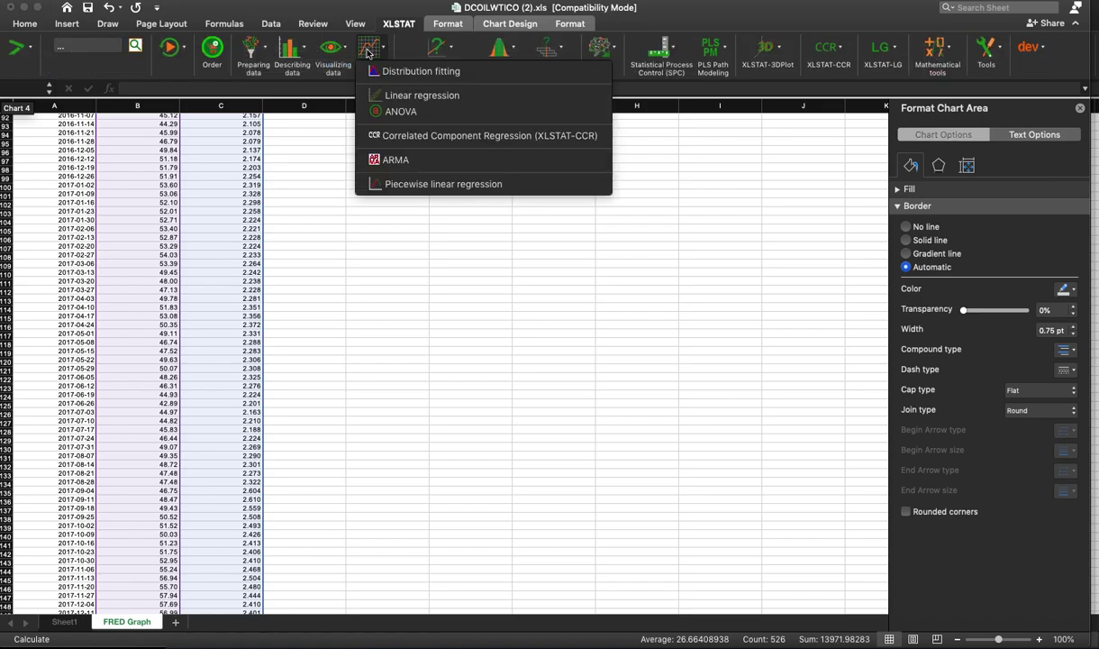
- Run an XLSTAT linear regression with Y = GASREGCOVW (C12:C274) and X = DCOILWTICO (B12:B274)
{"action": "left_click", "coordinate": [400, 95]}
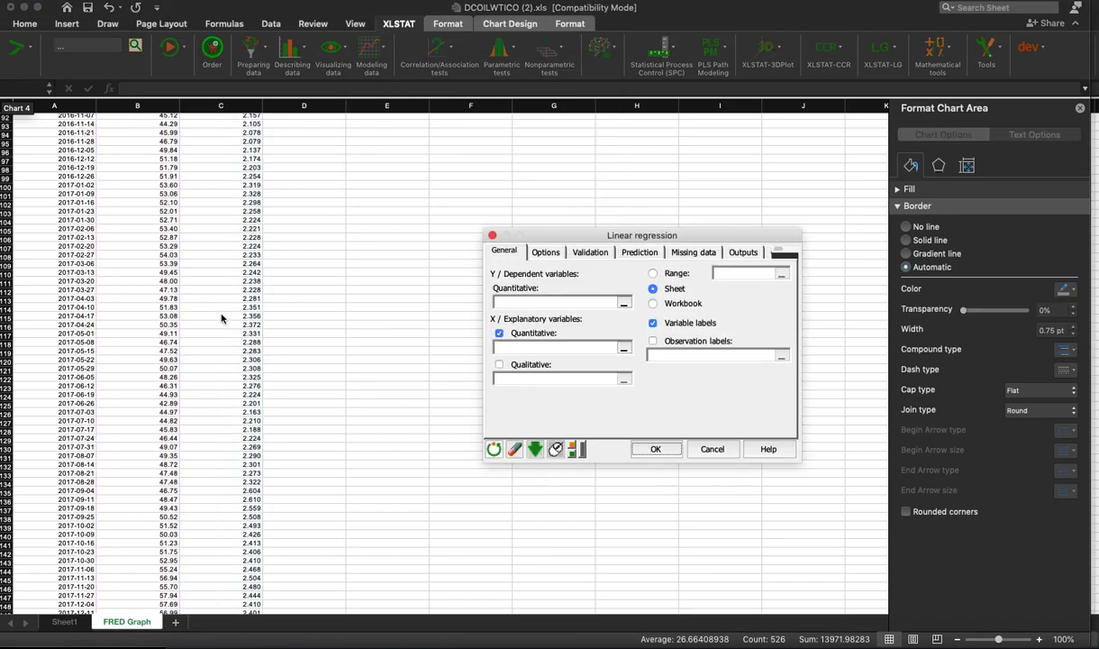
{"action": "scroll", "coordinate": [255, 302], "scroll_direction": "up", "scroll_amount": 20}
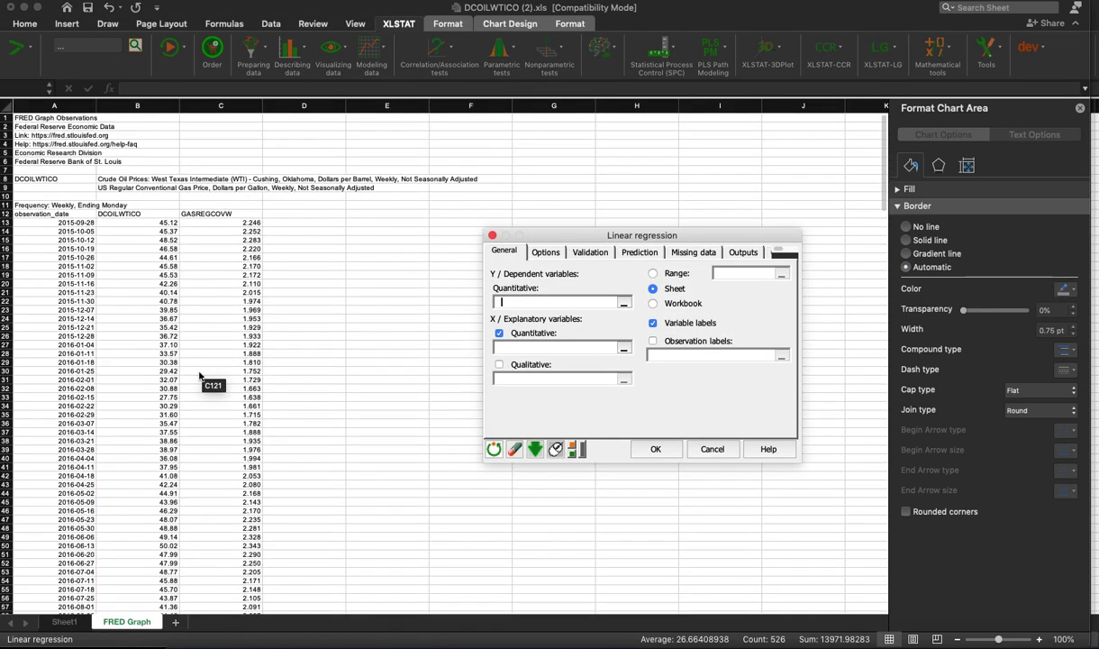
{"action": "left_click", "coordinate": [227, 218]}
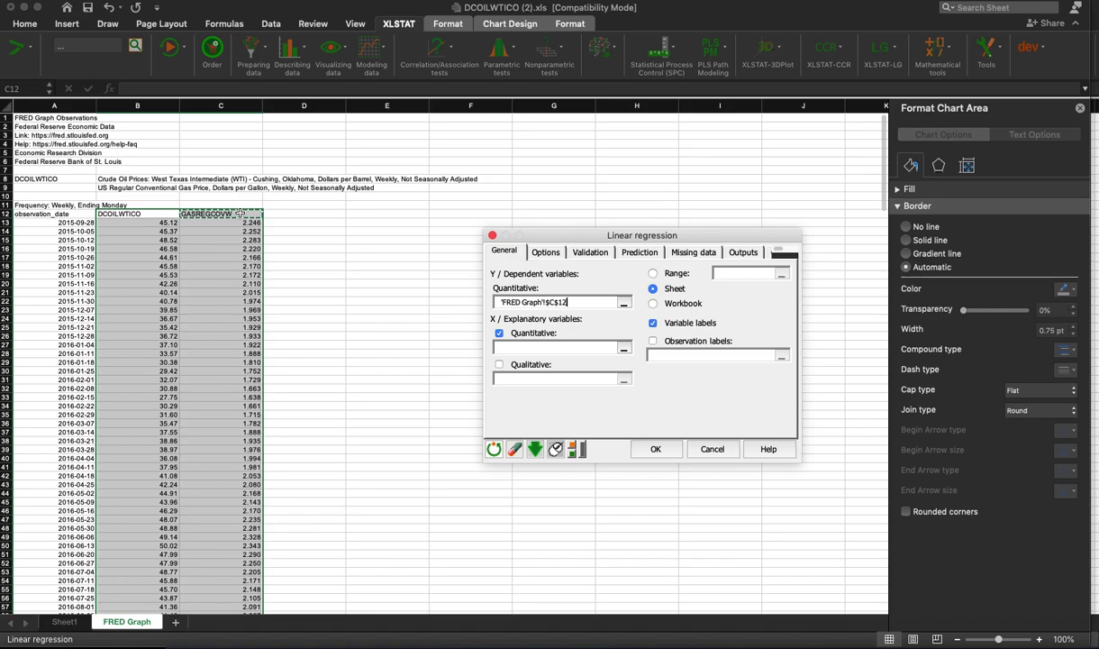
{"action": "left_click_drag", "start_coordinate": [238, 214], "coordinate": [209, 592]}
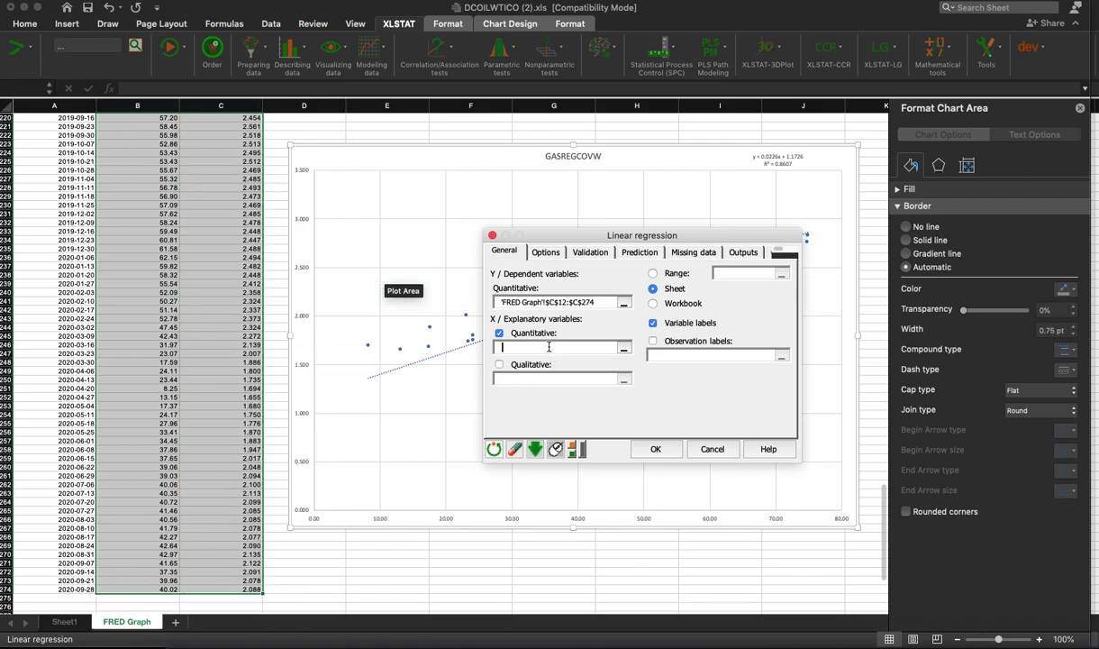
{"action": "scroll", "coordinate": [216, 271], "scroll_direction": "up", "scroll_amount": 20}
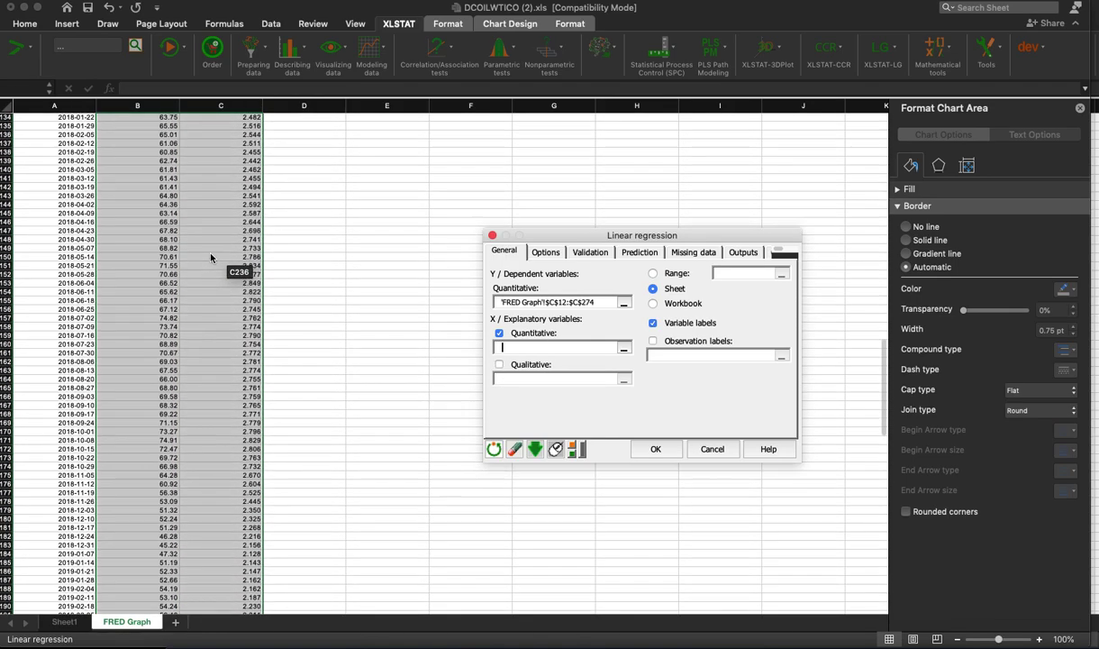
{"action": "scroll", "coordinate": [198, 274], "scroll_direction": "up", "scroll_amount": 20}
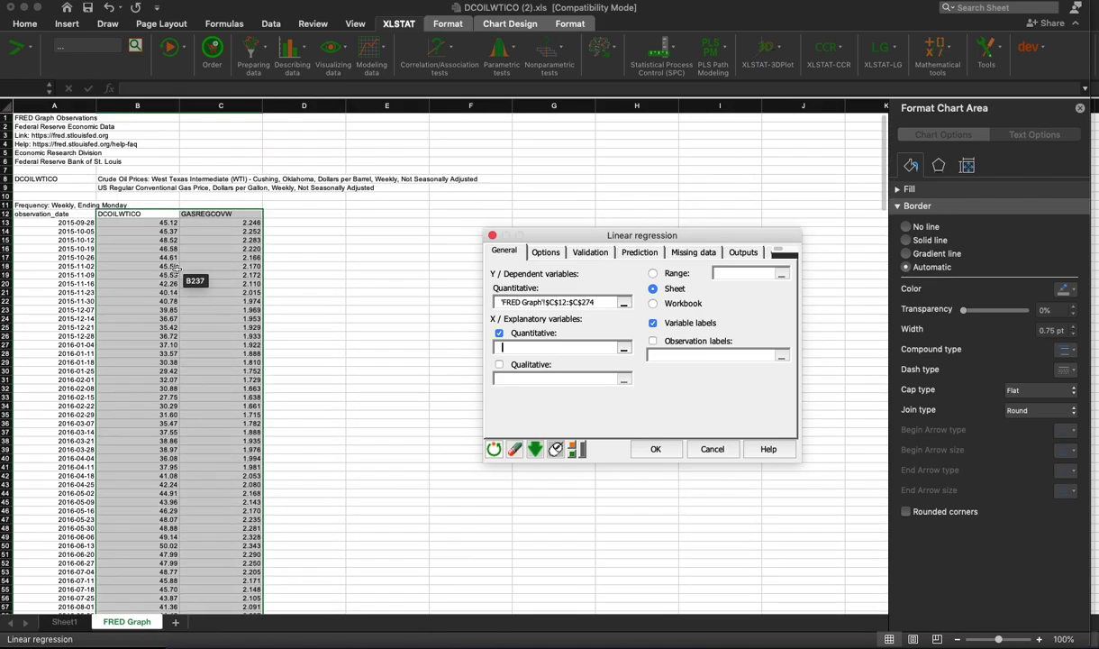
{"action": "left_click_drag", "start_coordinate": [126, 214], "coordinate": [196, 557]}
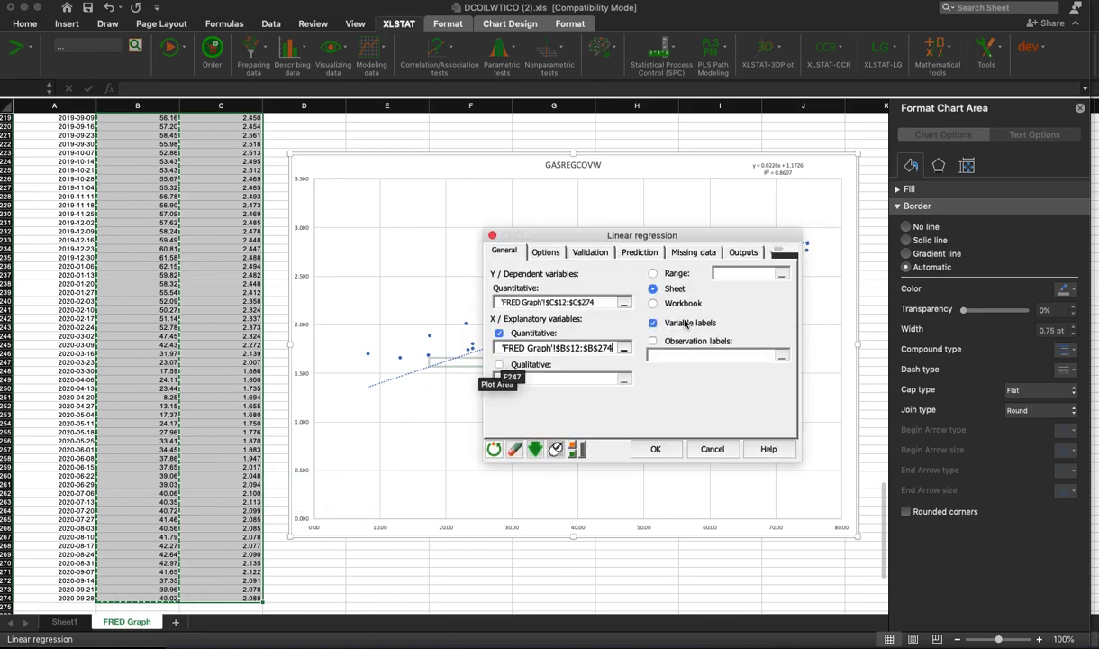
{"action": "left_click", "coordinate": [662, 452]}
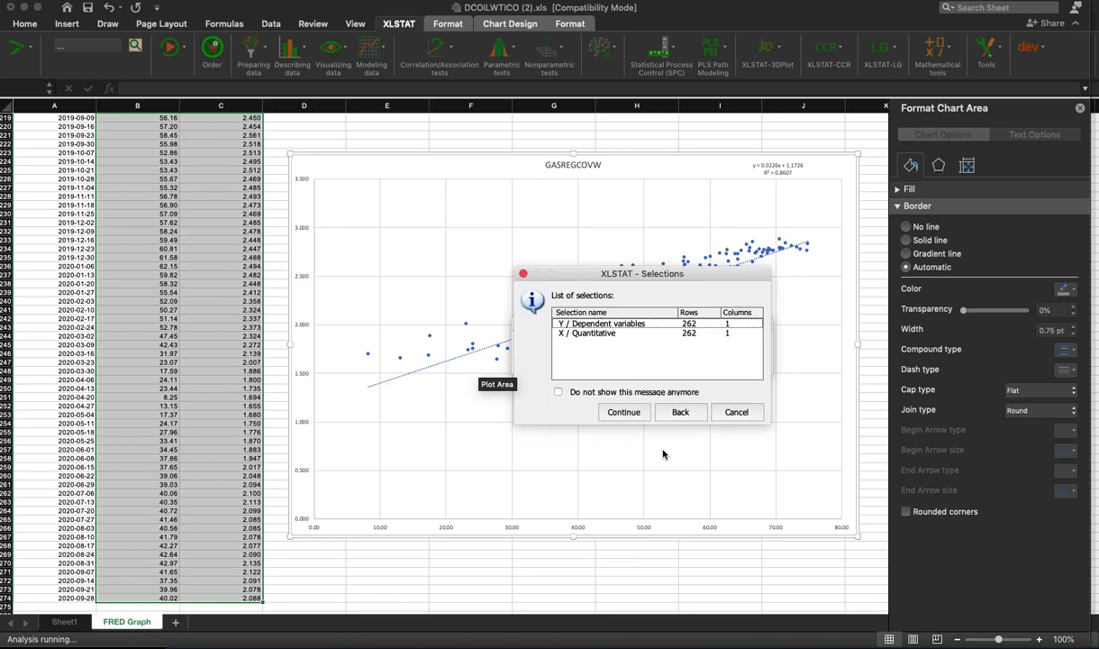
{"action": "left_click", "coordinate": [625, 412]}
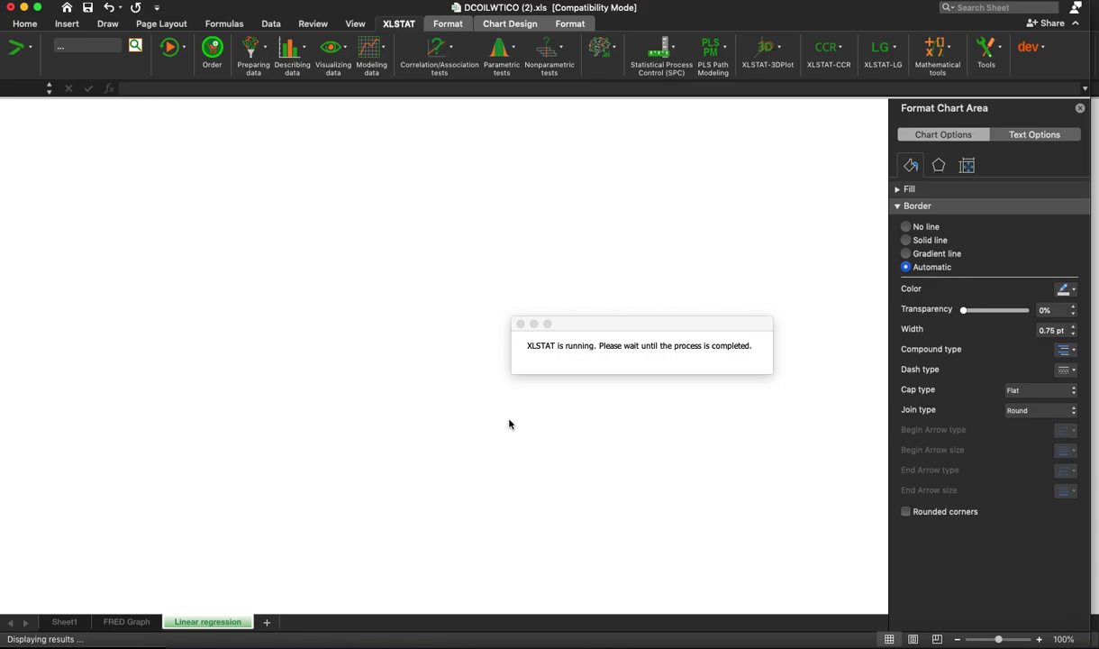
- Increase the decimals of the R² value in cell C31 to show 0.8607
{"action": "scroll", "coordinate": [357, 468], "scroll_direction": "down", "scroll_amount": 1}
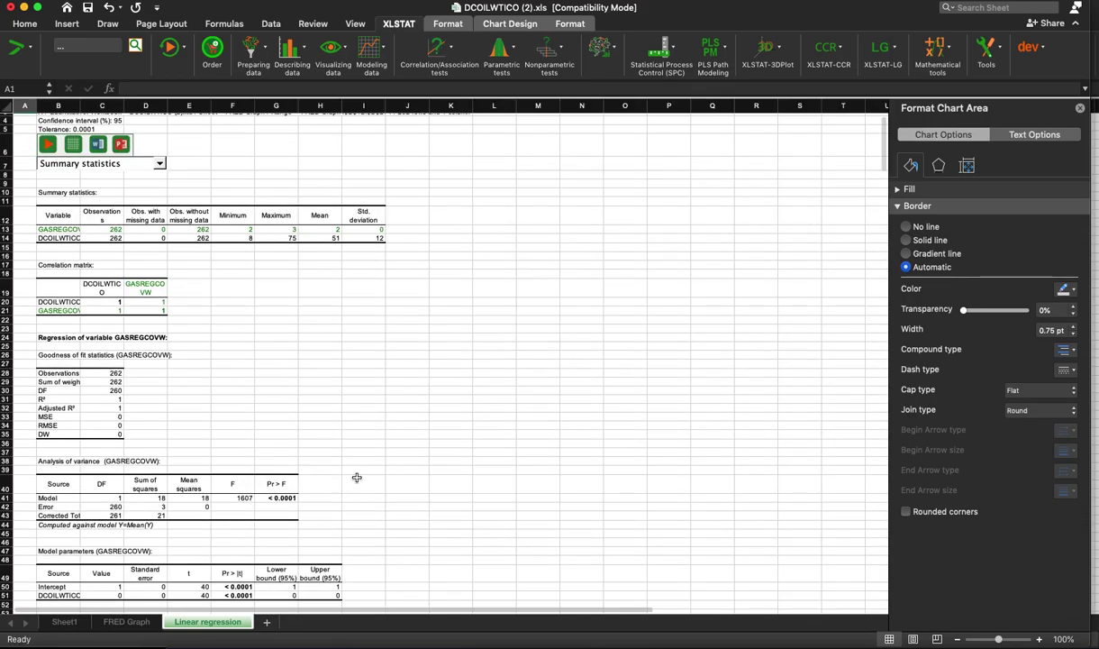
{"action": "left_click", "coordinate": [107, 399]}
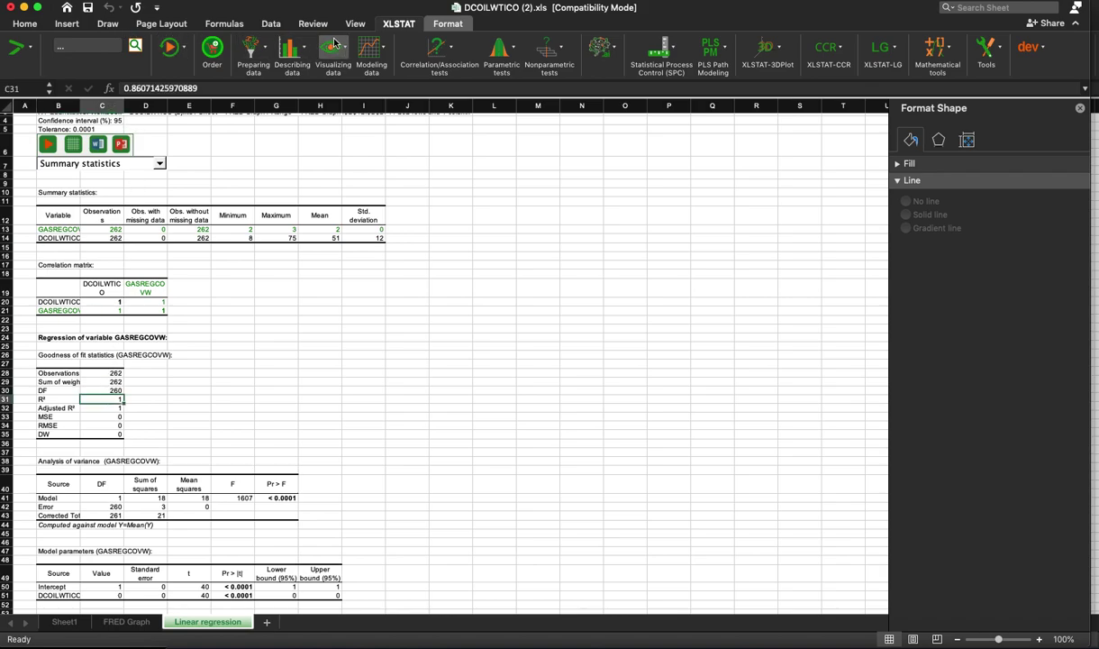
{"action": "left_click", "coordinate": [25, 23]}
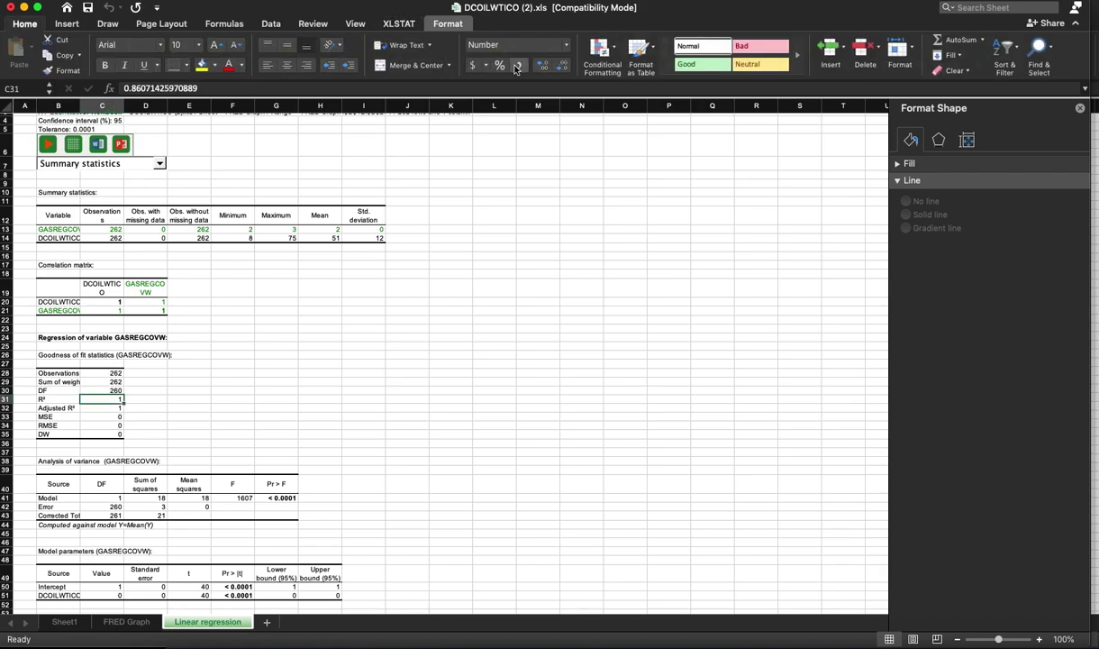
{"action": "left_click", "coordinate": [543, 72]}
{"action": "left_click", "coordinate": [543, 72]}
{"action": "left_click", "coordinate": [544, 72]}
{"action": "scroll", "coordinate": [454, 295], "scroll_direction": "down", "scroll_amount": 1}
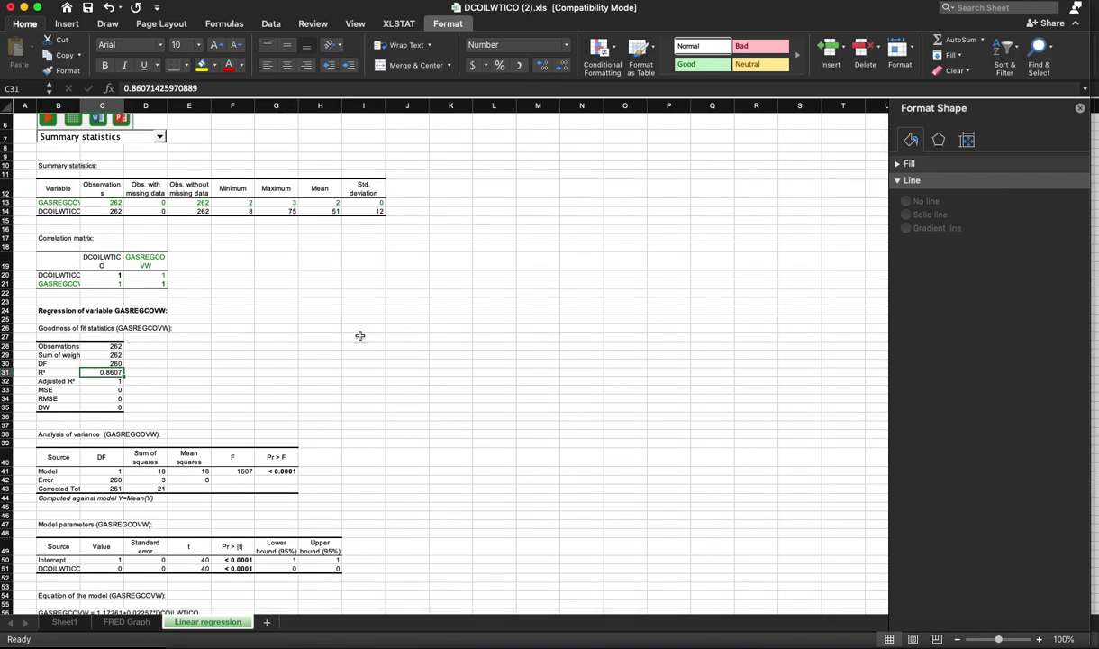
- Copy the GASREGCOVW scatter chart from FRED Graph and paste it onto the Linear regression sheet
{"action": "key", "text": "ctrl+Page_Up"}
{"action": "left_click", "coordinate": [422, 238]}
{"action": "left_click", "coordinate": [428, 177]}
{"action": "left_click", "coordinate": [432, 160]}
{"action": "left_click", "coordinate": [203, 628]}
{"action": "key", "text": "cmd+v"}
{"action": "left_click", "coordinate": [305, 498]}
{"action": "scroll", "coordinate": [325, 406], "scroll_direction": "down", "scroll_amount": 4}
- Add decimals so C51 reads 0.02257 and C50 reads 1.17261, and place the chart beside the tables
{"action": "left_click_drag", "start_coordinate": [316, 292], "coordinate": [559, 170]}
{"action": "left_click", "coordinate": [112, 471]}
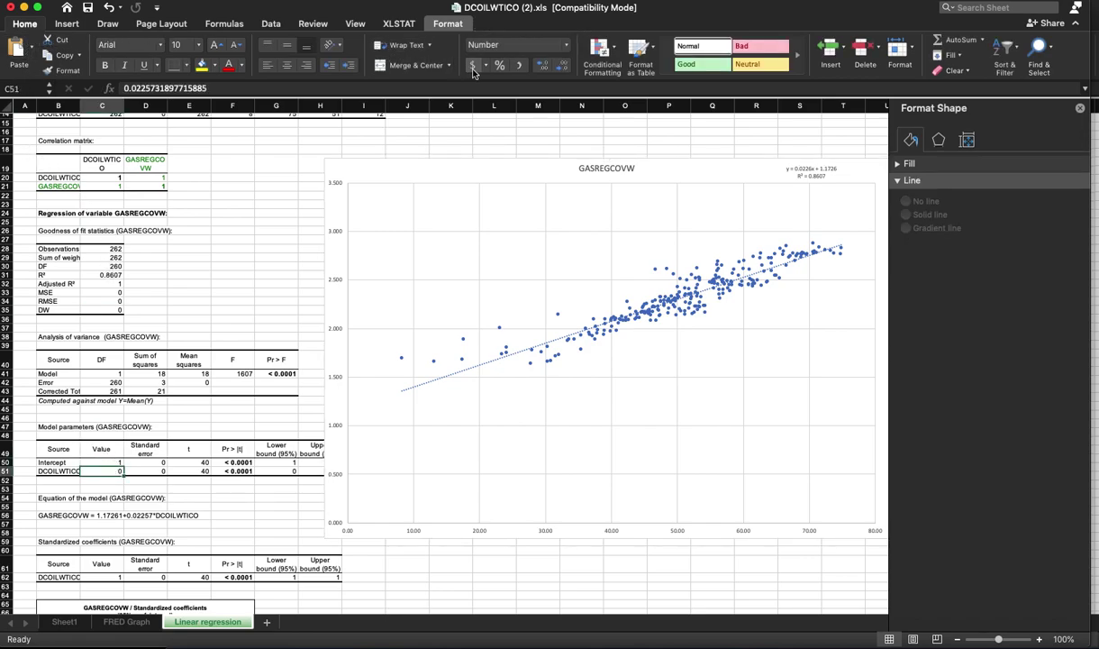
{"action": "double_click", "coordinate": [544, 66]}
{"action": "left_click", "coordinate": [102, 462]}
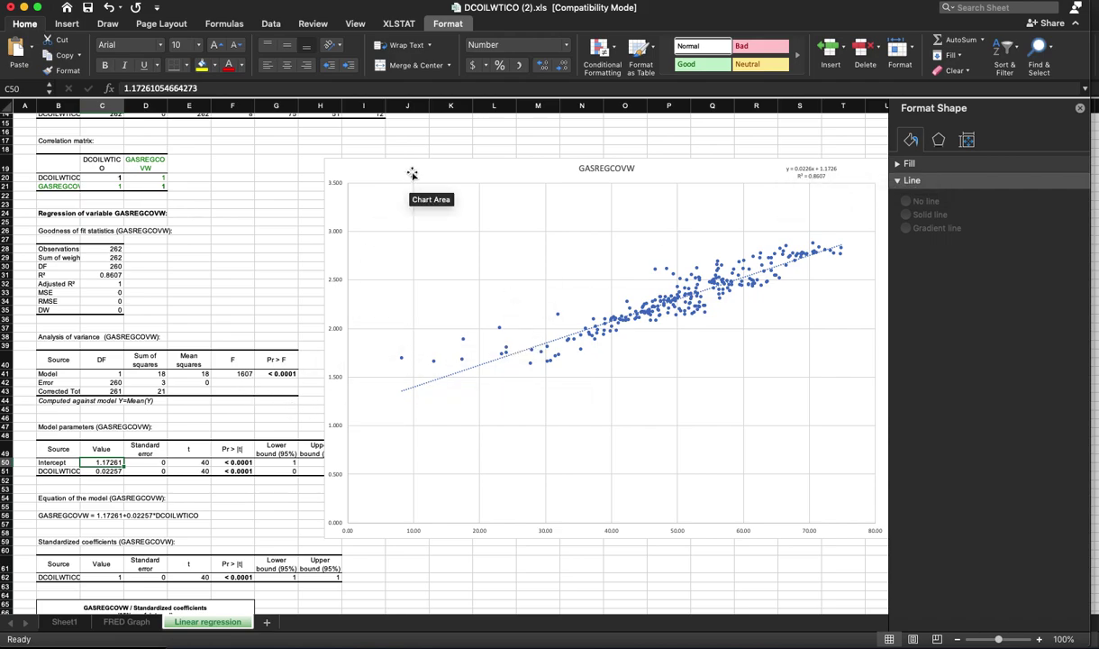
{"action": "left_click_drag", "start_coordinate": [425, 173], "coordinate": [530, 171]}
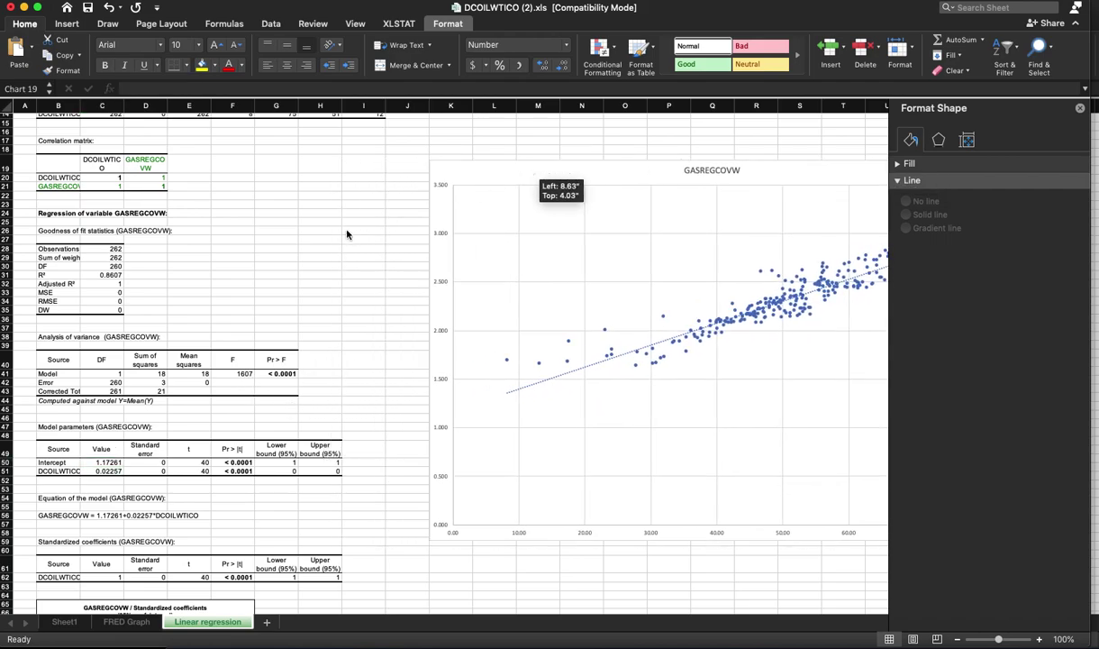
{"action": "left_click_drag", "start_coordinate": [347, 234], "coordinate": [374, 131]}
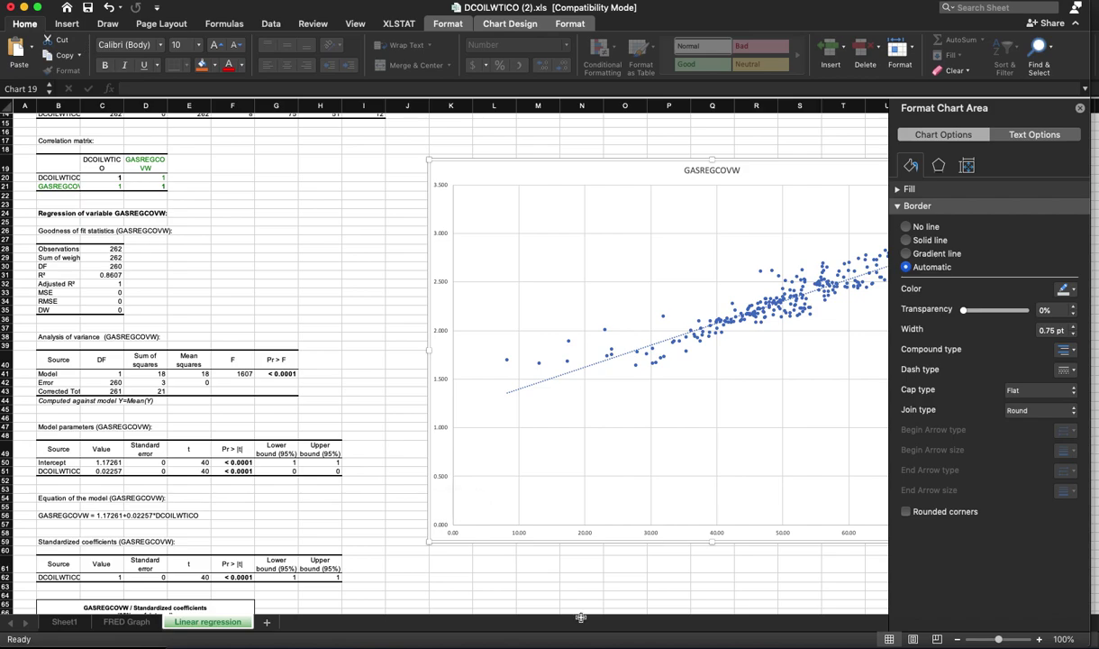